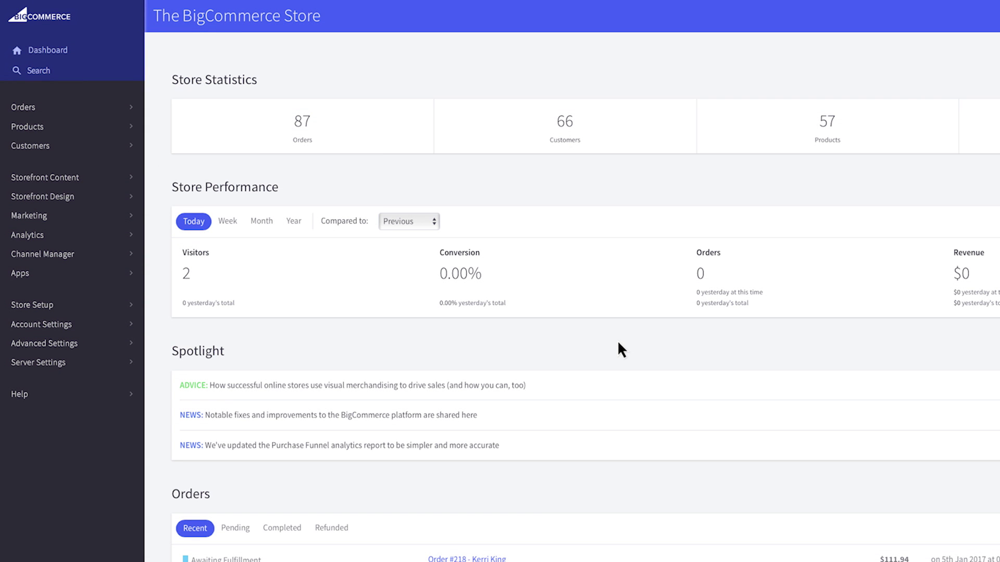
# - Star BigCommerce Tank as featured in the product list and show its actions menu
pyautogui.click(132, 129)
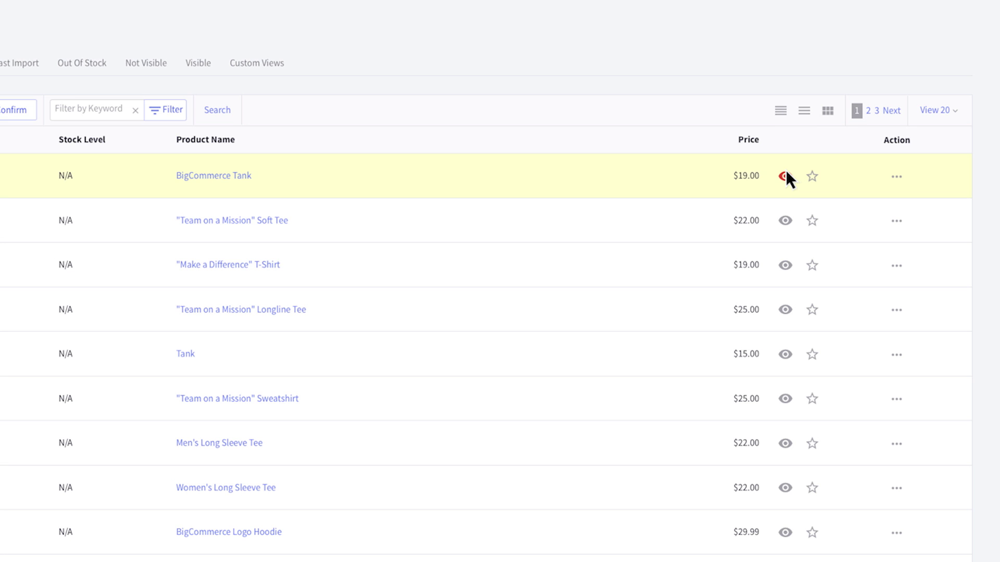
pyautogui.click(811, 172)
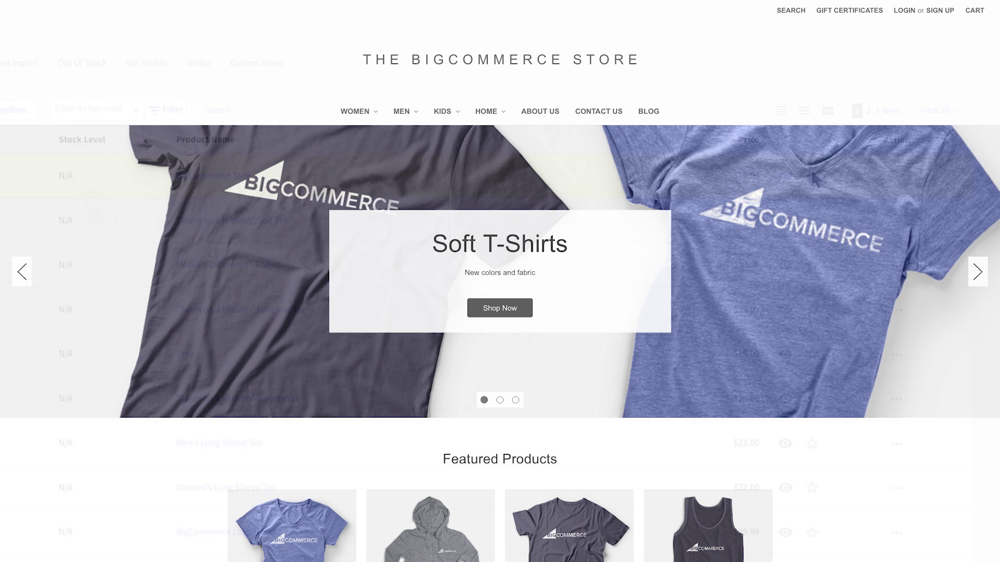
pyautogui.scroll(-1, 500, 281)
pyautogui.scroll(-3, 499, 281)
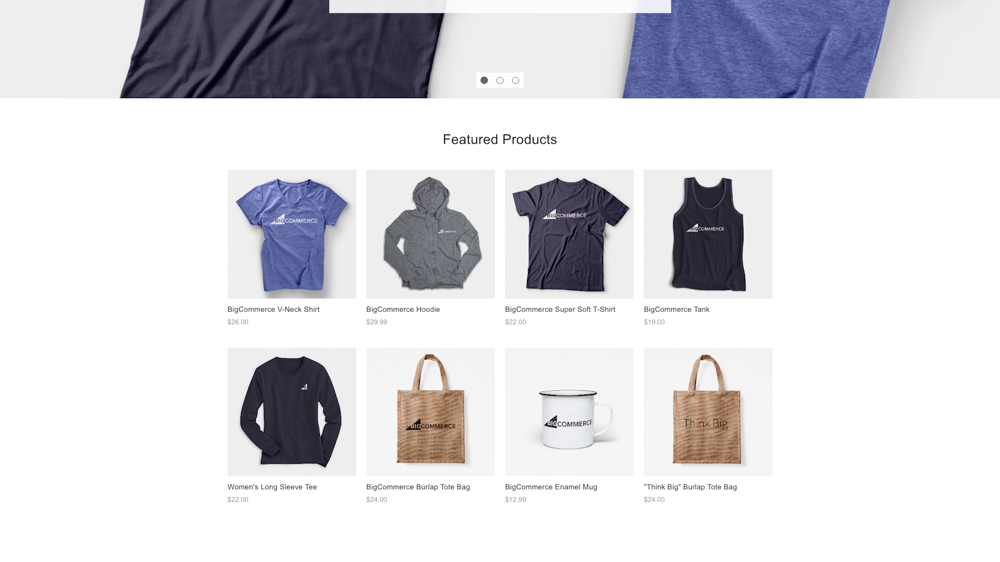
pyautogui.click(900, 175)
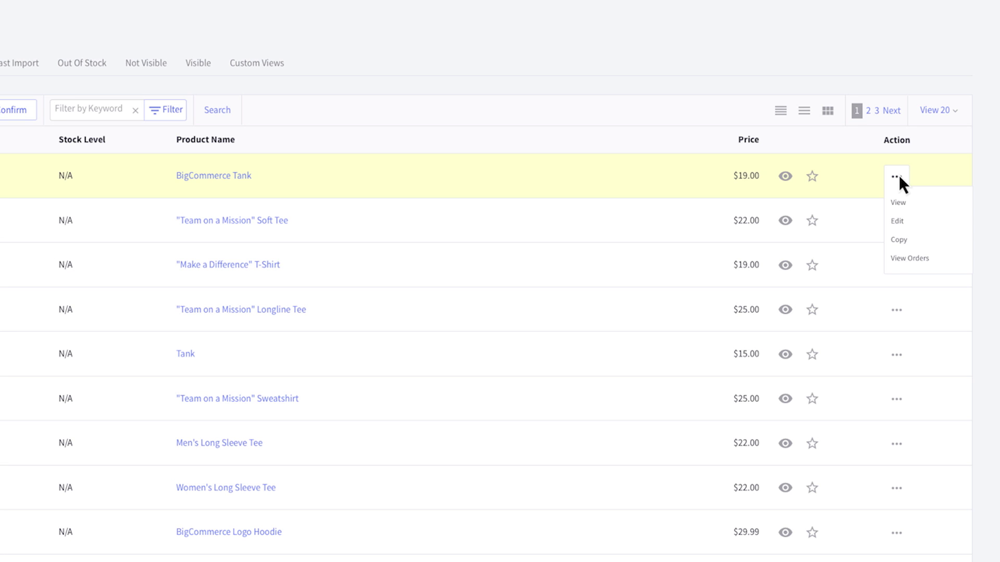
# - Close the Tank's actions menu and start adding a new product
pyautogui.click(898, 175)
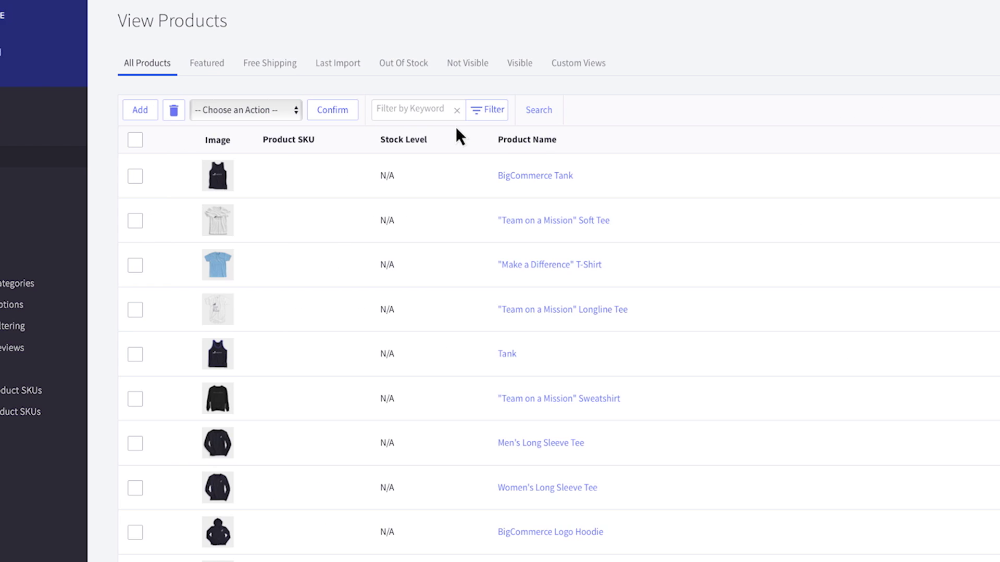
pyautogui.click(214, 110)
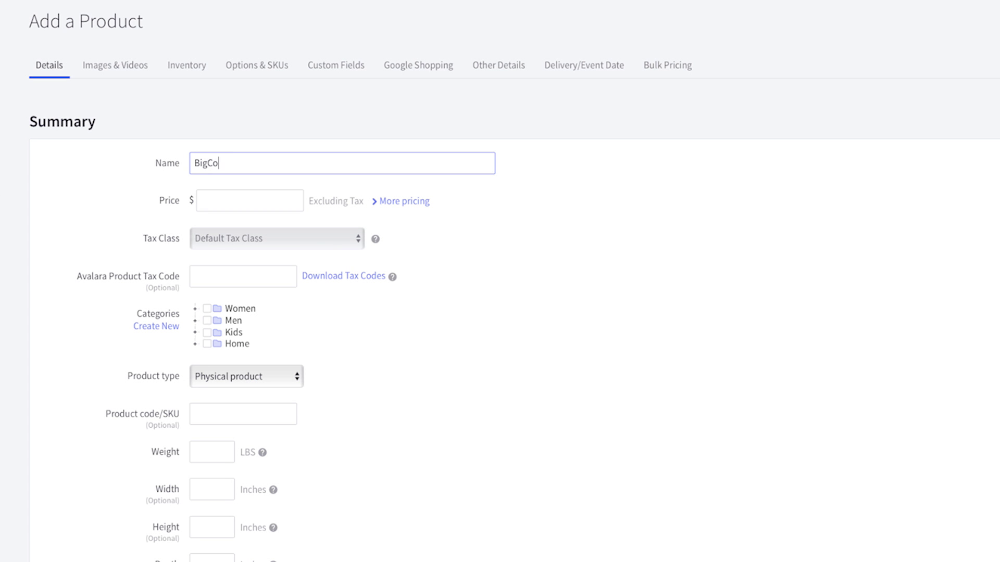
pyautogui.write('mmerce Enamel Mug')
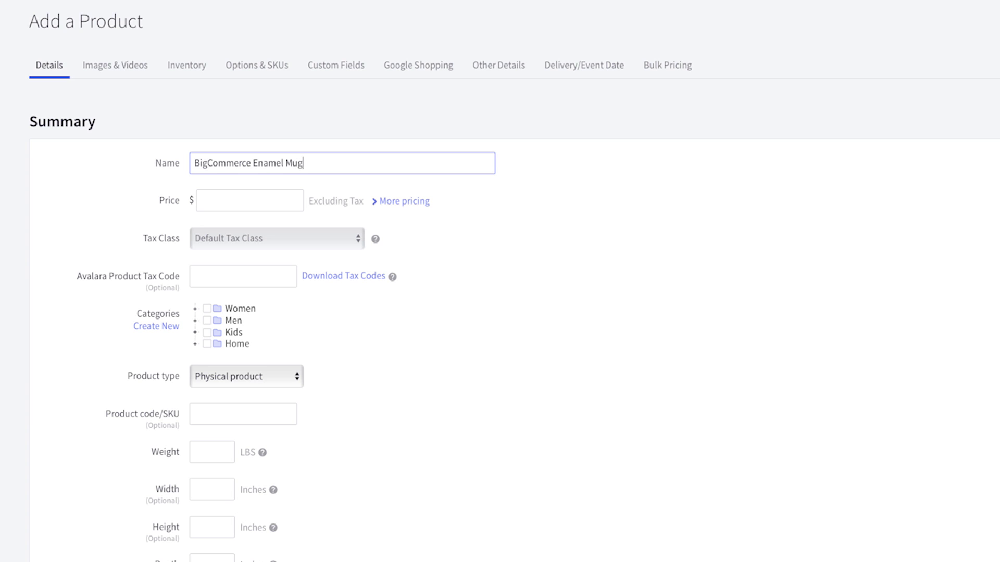
# - Enter the name 'BigCommerce Enamel Mug' and price 12.99, then show the extra pricing fields
pyautogui.click(272, 201)
pyautogui.write('12')
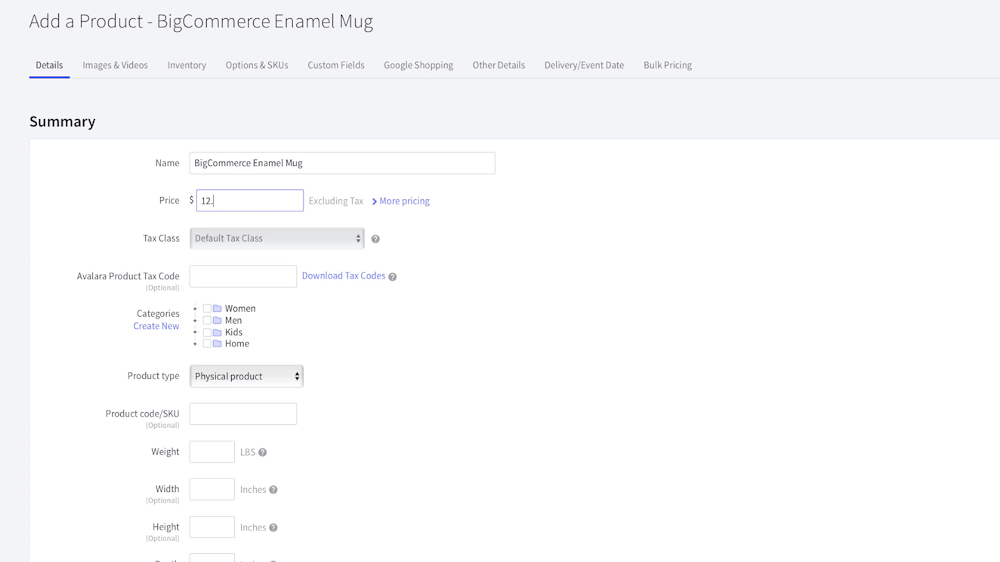
pyautogui.write('.99')
pyautogui.click(377, 201)
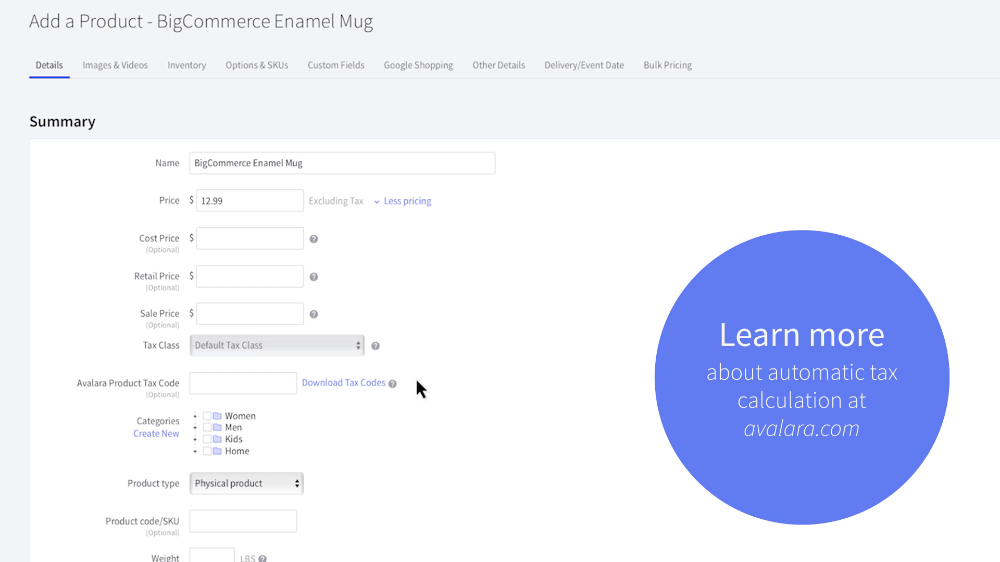
pyautogui.scroll(-3, 351, 367)
# - Expand Home and tick the Home, Food & Drink and Mugs categories
pyautogui.click(195, 343)
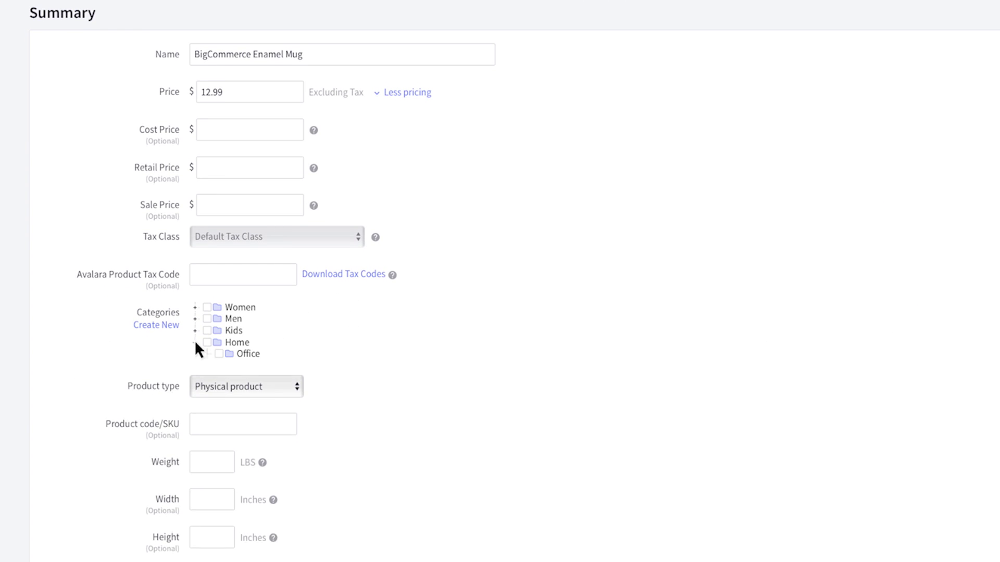
pyautogui.click(206, 342)
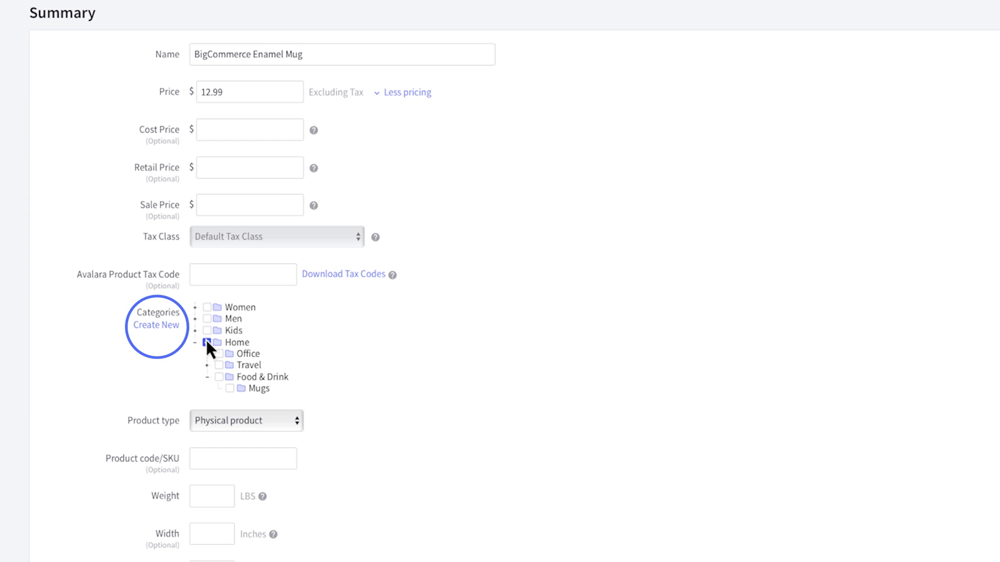
pyautogui.click(220, 377)
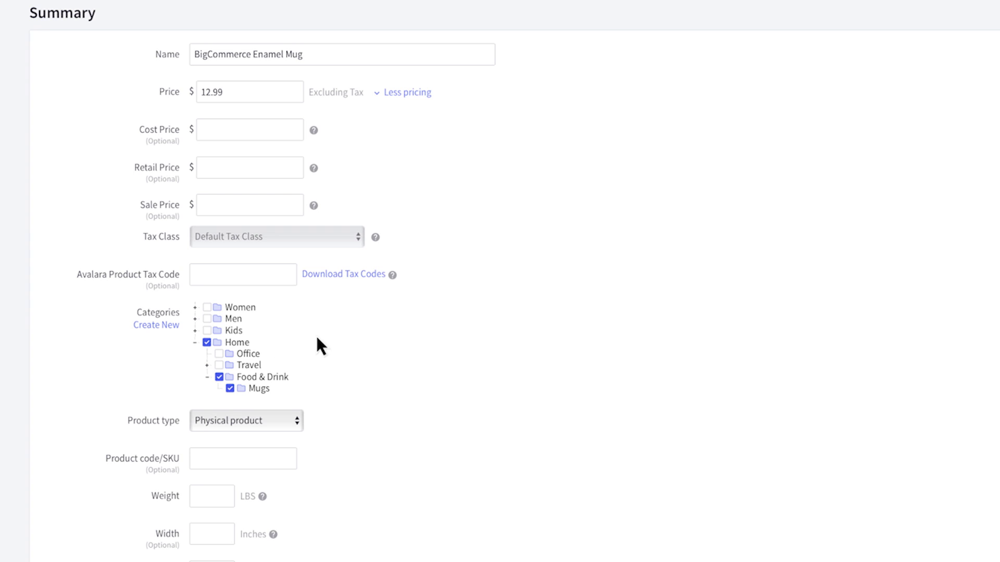
pyautogui.scroll(-3, 316, 346)
pyautogui.scroll(-2, 316, 401)
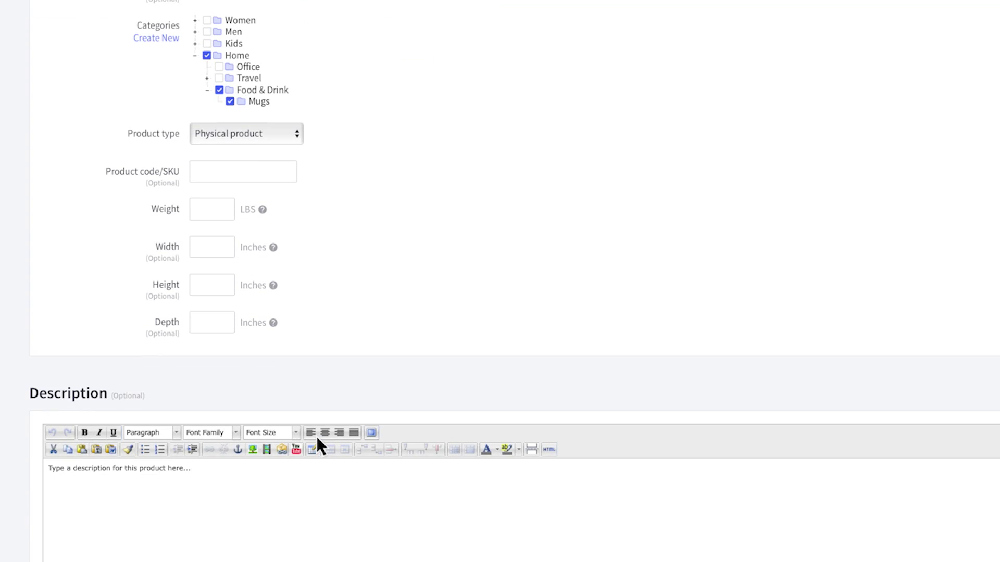
pyautogui.click(296, 141)
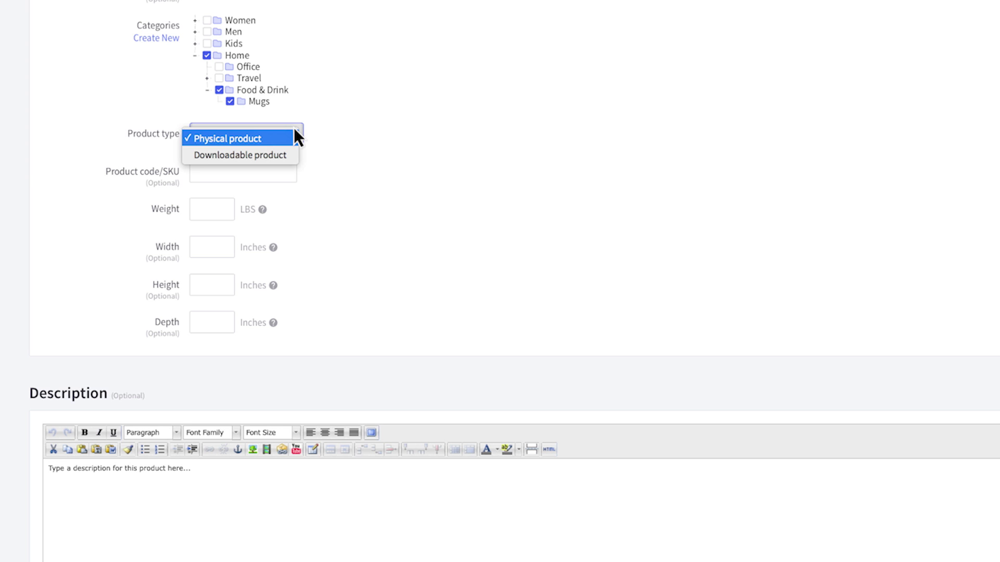
pyautogui.click(278, 154)
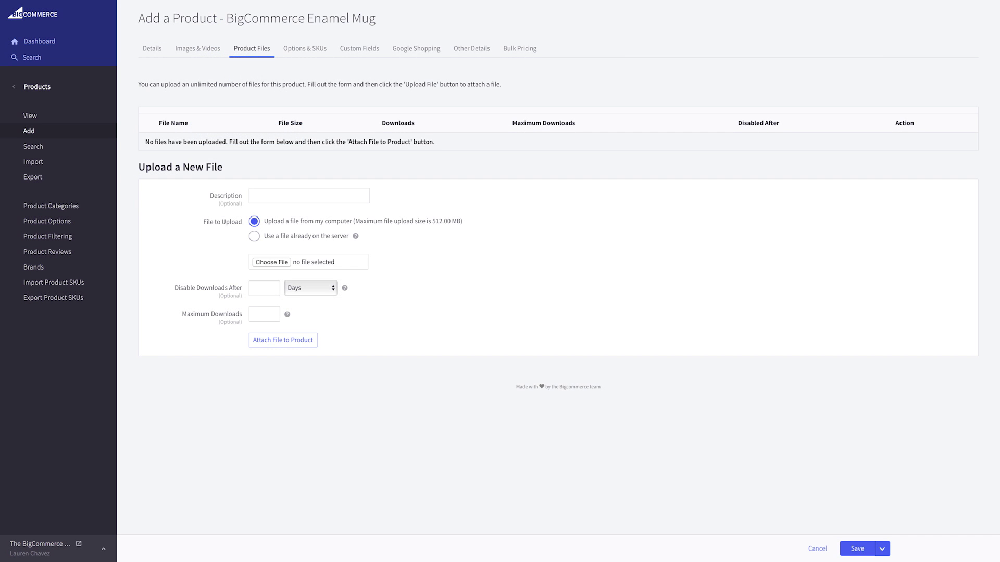
pyautogui.click(279, 129)
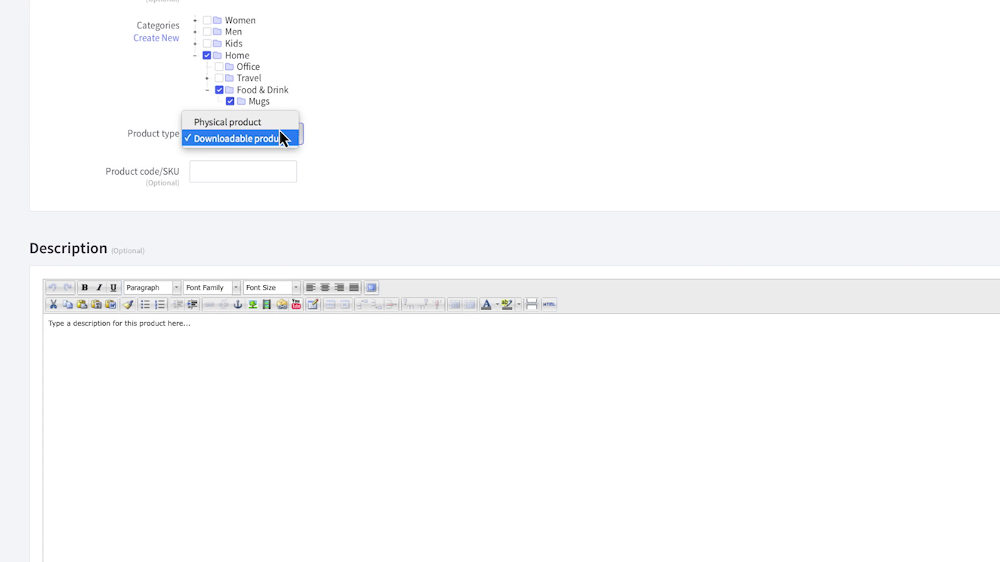
pyautogui.click(279, 121)
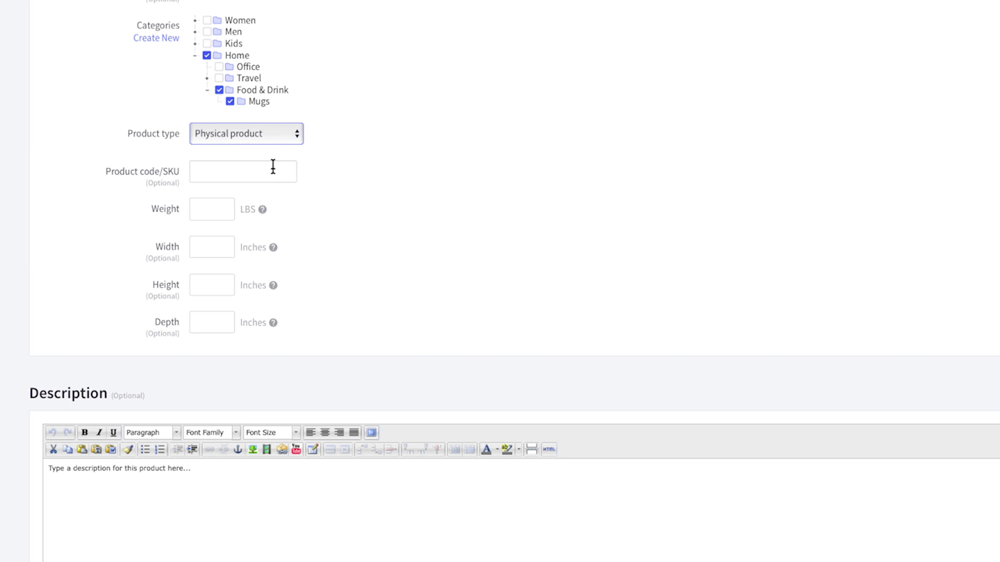
# - Enter SKU Enam-Mug, weight .5 lbs, and 5 for width, height and depth
pyautogui.click(270, 171)
pyautogui.write('Ena')
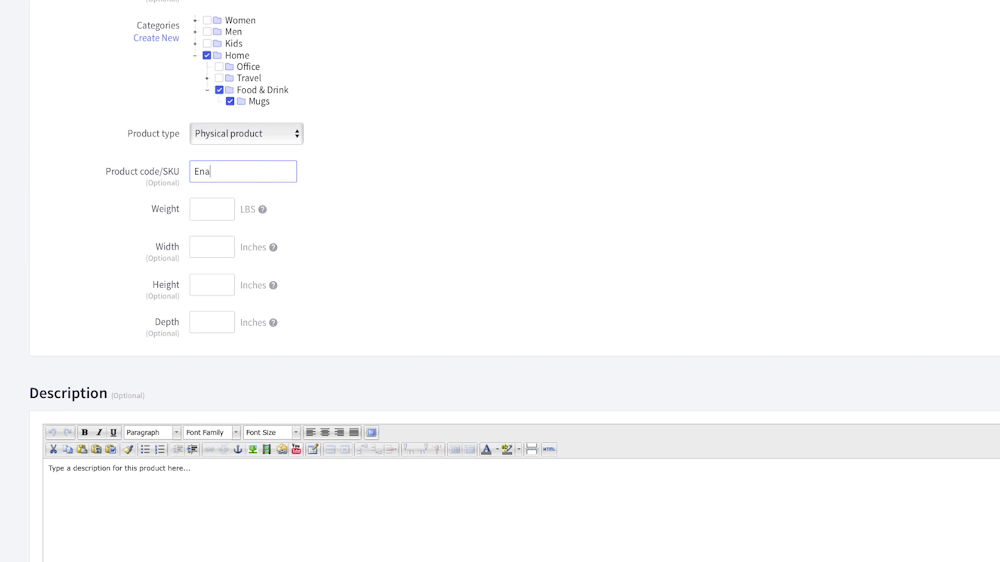
pyautogui.write('m-Mug')
pyautogui.click(323, 204)
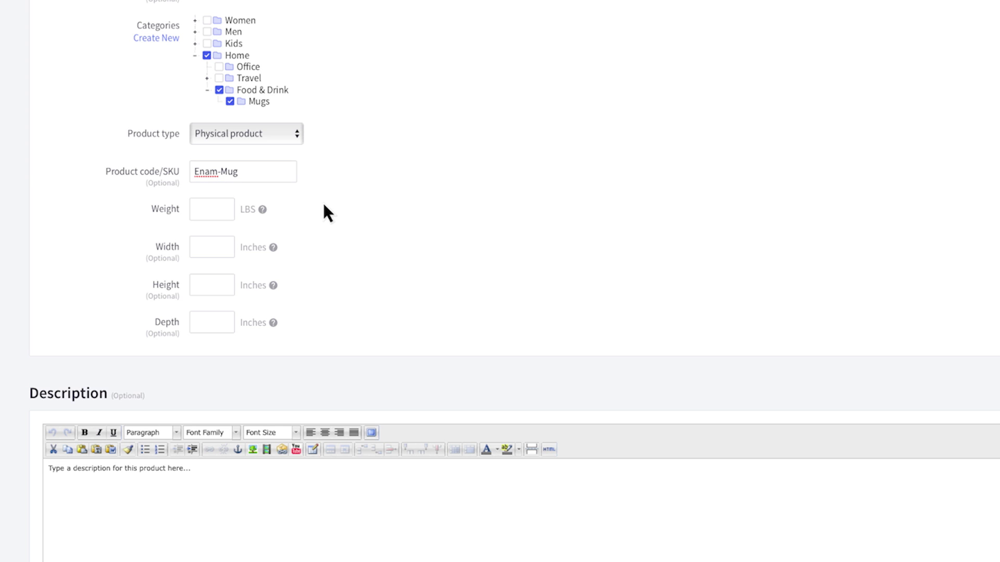
pyautogui.click(221, 211)
pyautogui.write('.')
pyautogui.write('5')
pyautogui.press('Tab')
pyautogui.write('5')
pyautogui.press('Tab')
pyautogui.write('5')
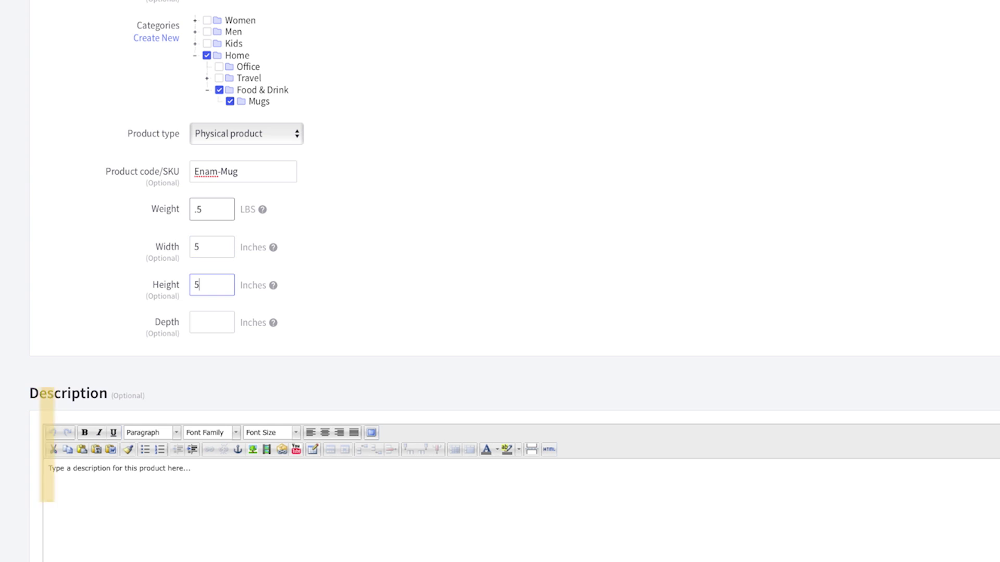
pyautogui.press('Tab')
pyautogui.write('5')
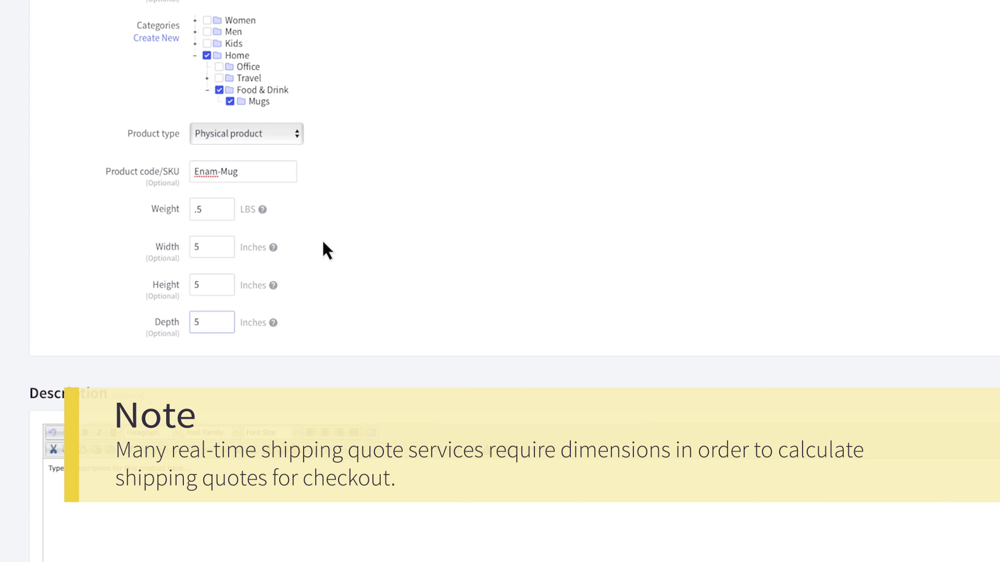
pyautogui.click(323, 241)
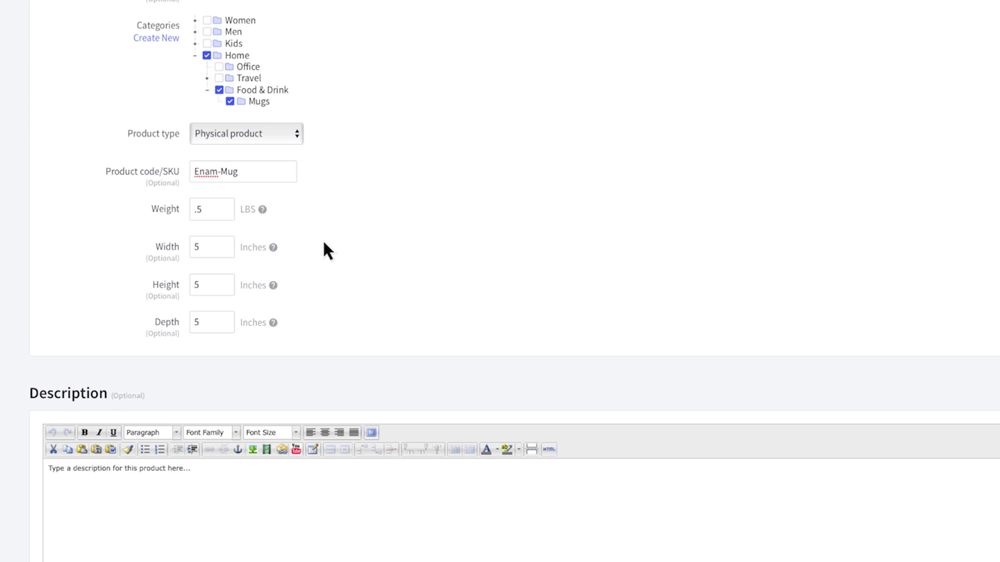
pyautogui.scroll(-1, 323, 241)
pyautogui.scroll(-5, 323, 242)
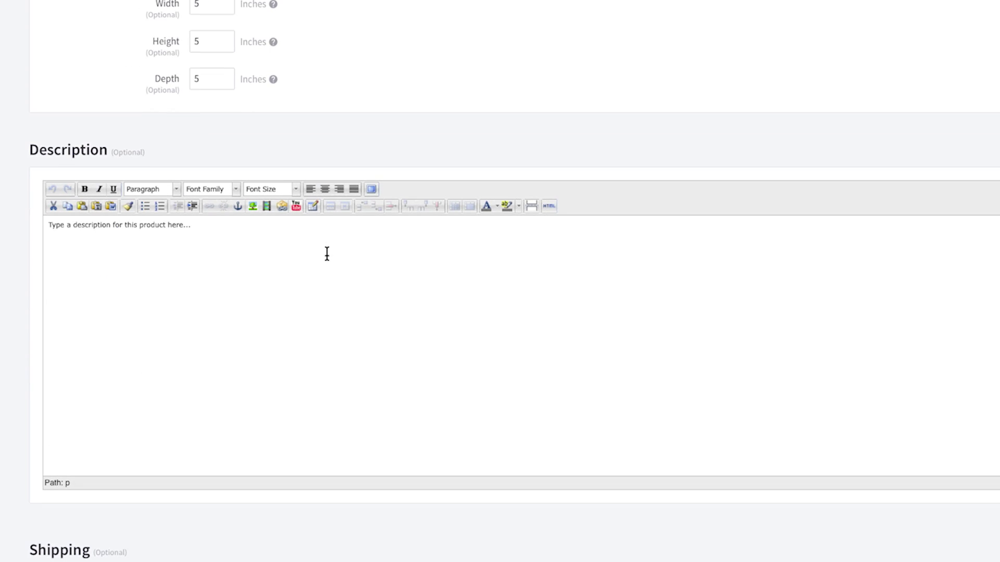
# - Replace the placeholder description with an enamel-build paragraph and four bullets ending 'Imported.'
pyautogui.click(325, 252)
pyautogui.moveTo(227, 232); pyautogui.dragTo(60, 224)
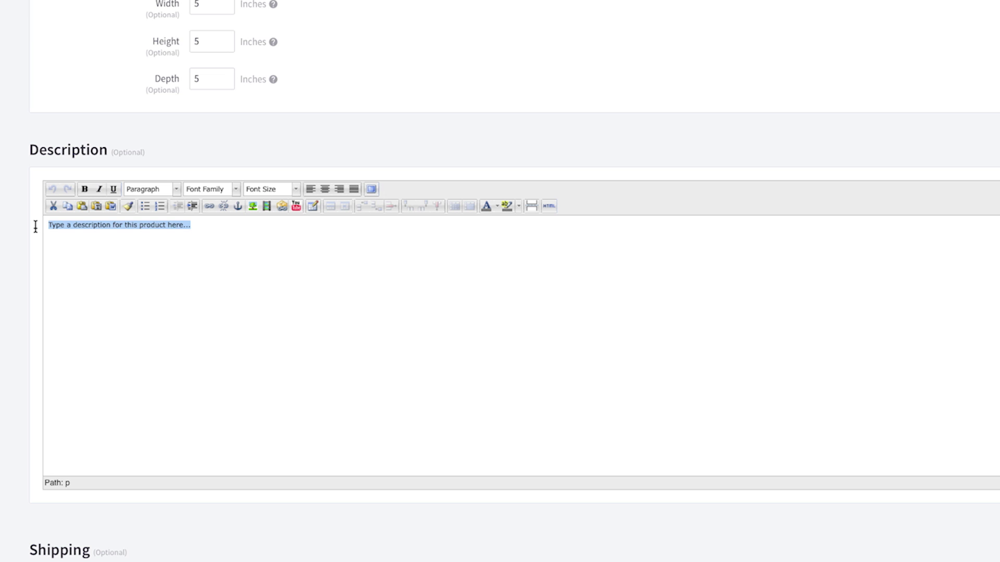
pyautogui.write('Made of stee')
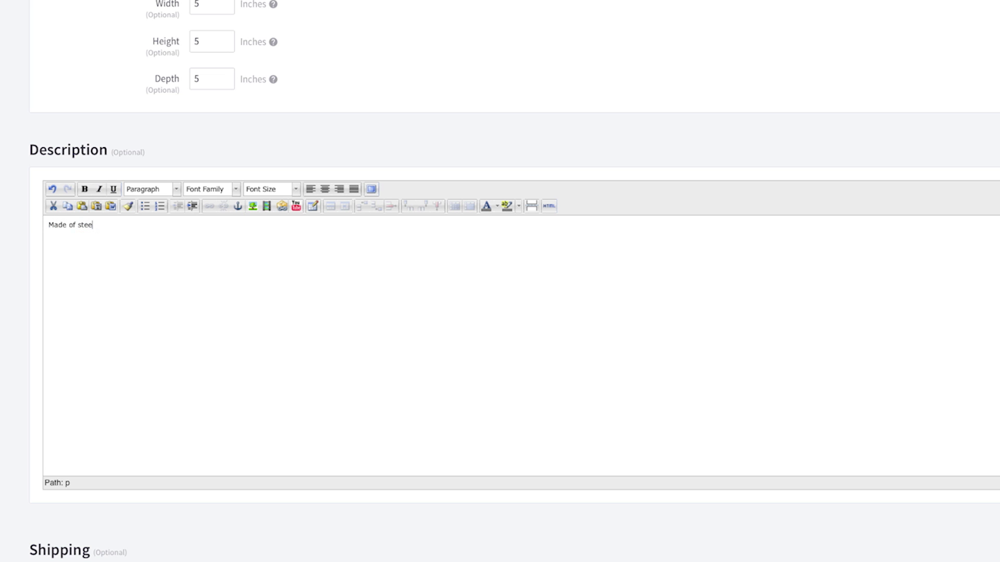
pyautogui.write('l with a porcelain enam')
pyautogui.write('el finish, these BigCo')
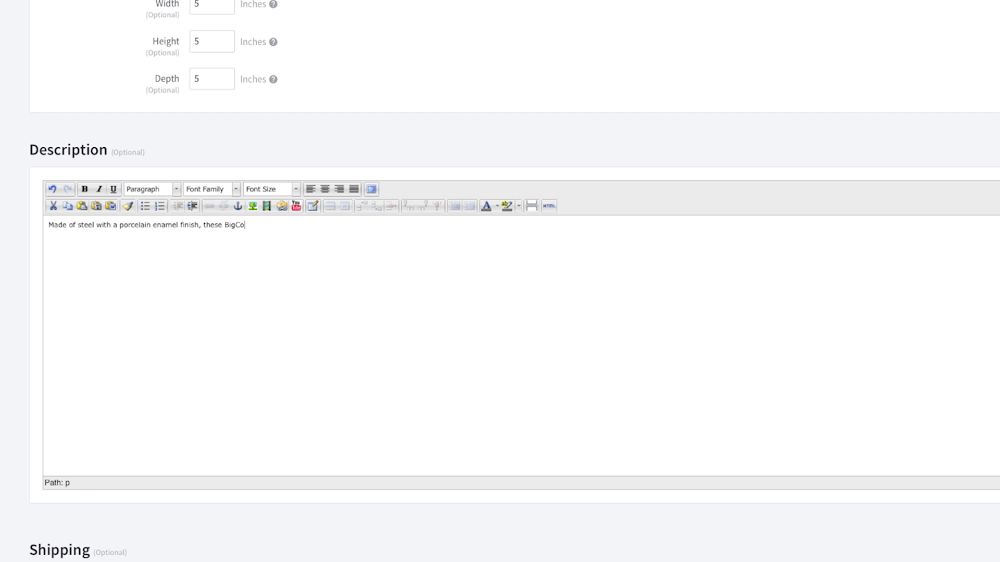
pyautogui.write('mmerce Enamel Mugs are a cheerful and durable way to serve up any drink, hot or cold. 3.75" diam x 3" h. ')
pyautogui.write('Steel wi')
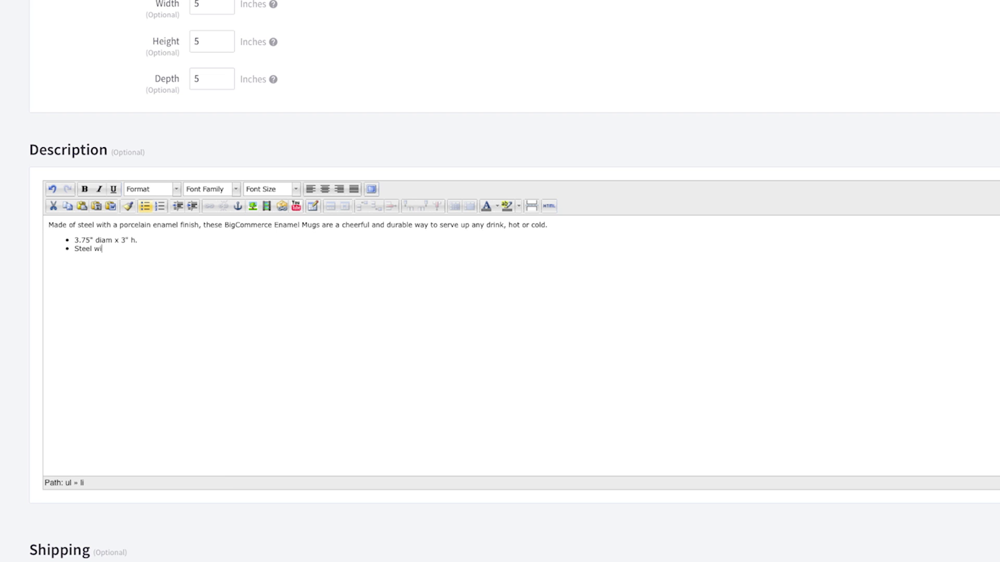
pyautogui.write('th a porcelain')
pyautogui.write(' enamel finish.')
pyautogui.press('Return')
pyautogui.write('Di')
pyautogui.write('shwasher safe.')
pyautogui.press('Return')
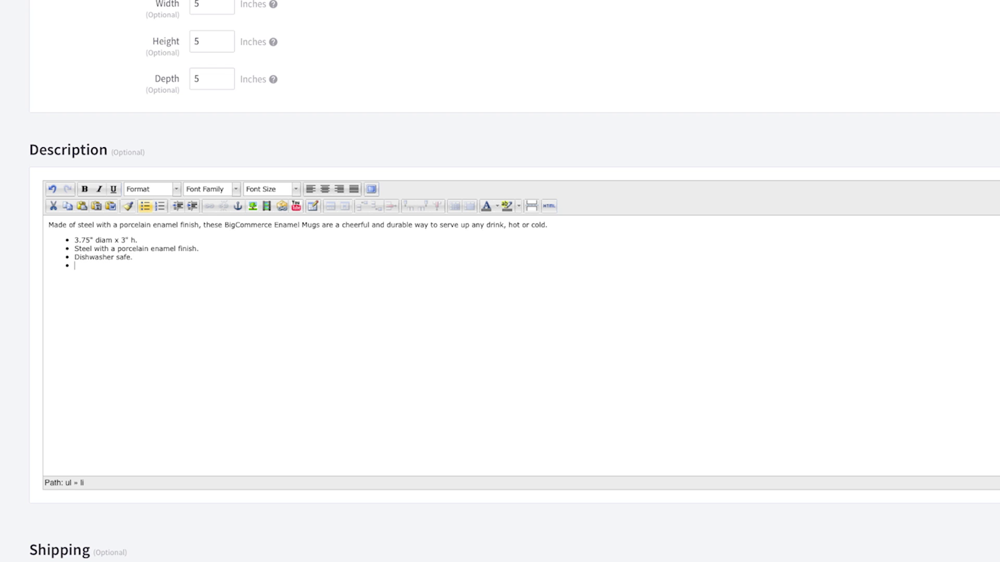
pyautogui.write('Imported.')
pyautogui.scroll(-1, 327, 502)
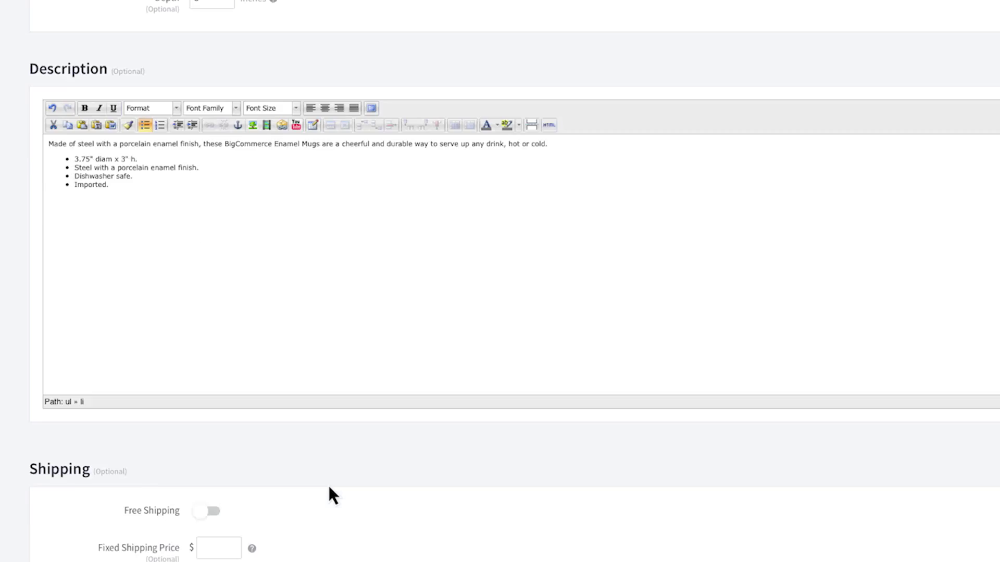
pyautogui.scroll(-4, 328, 484)
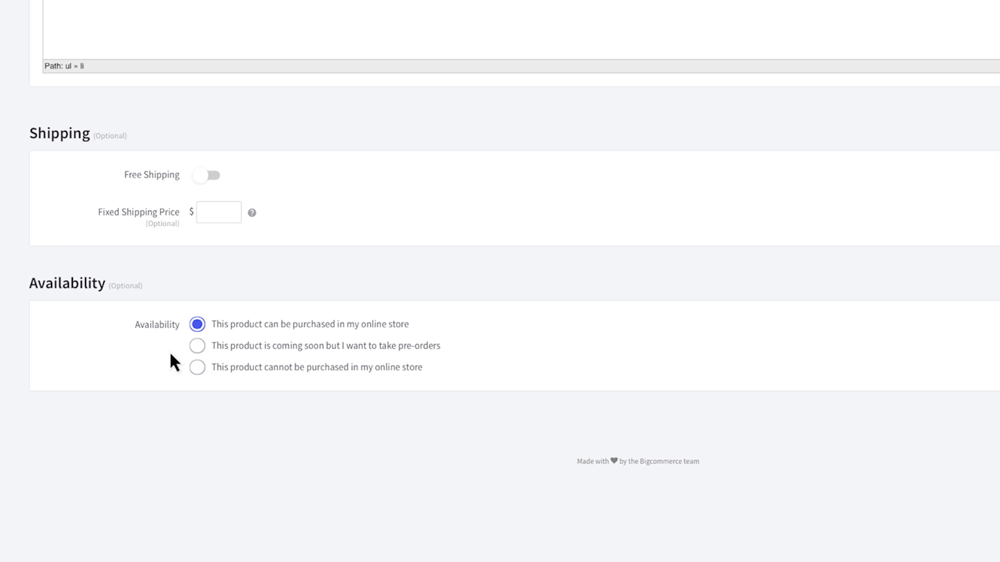
pyautogui.click(197, 367)
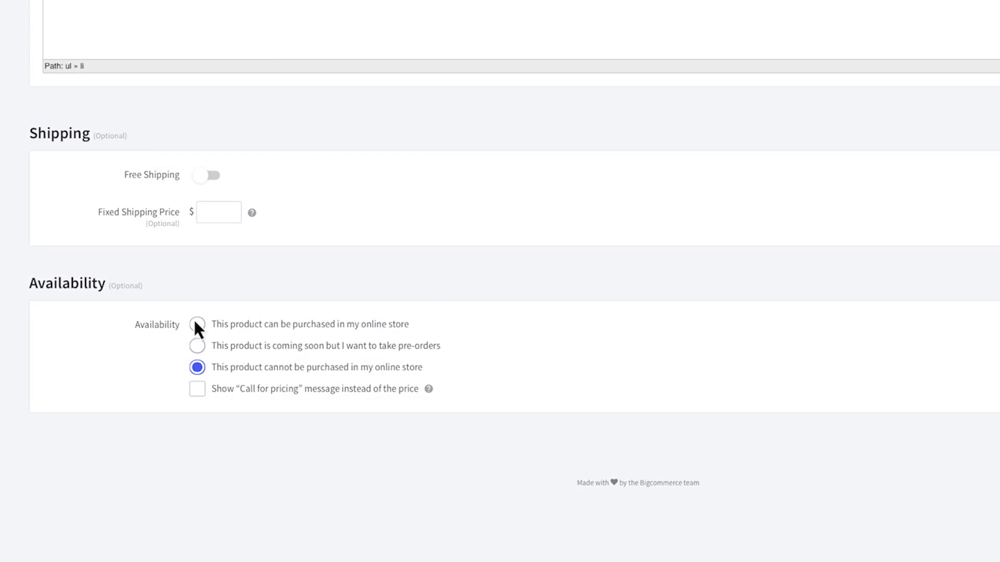
pyautogui.click(195, 321)
pyautogui.scroll(3, 194, 336)
pyautogui.scroll(10, 193, 390)
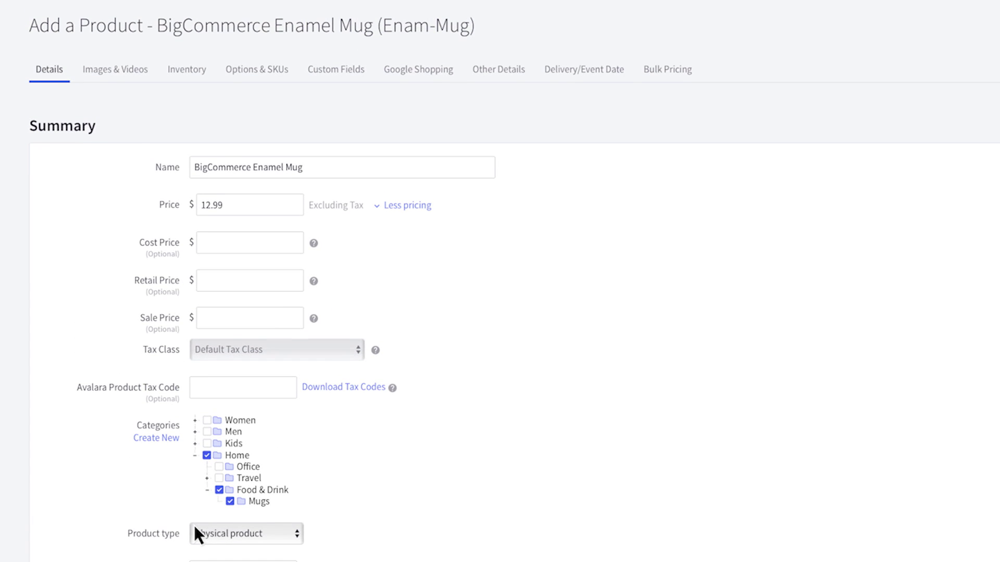
# - Upload the two enamel mug JPEGs on the Images & Videos tab
pyautogui.click(119, 73)
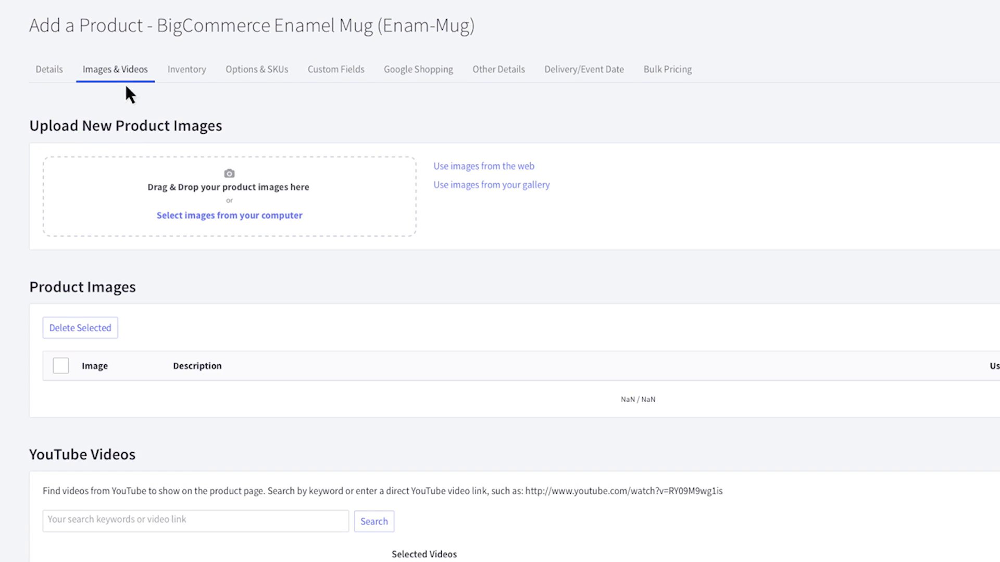
pyautogui.click(209, 217)
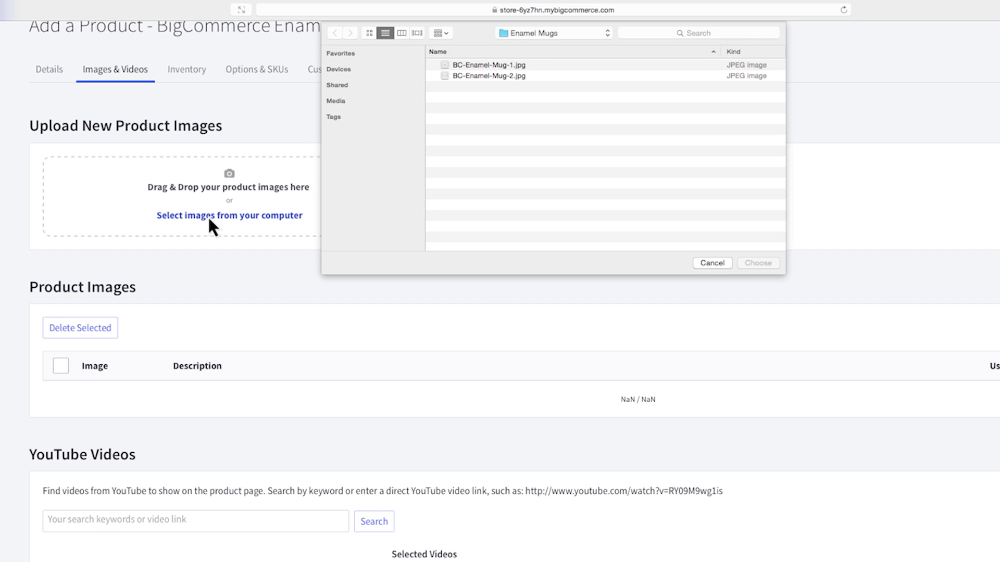
pyautogui.click(497, 65)
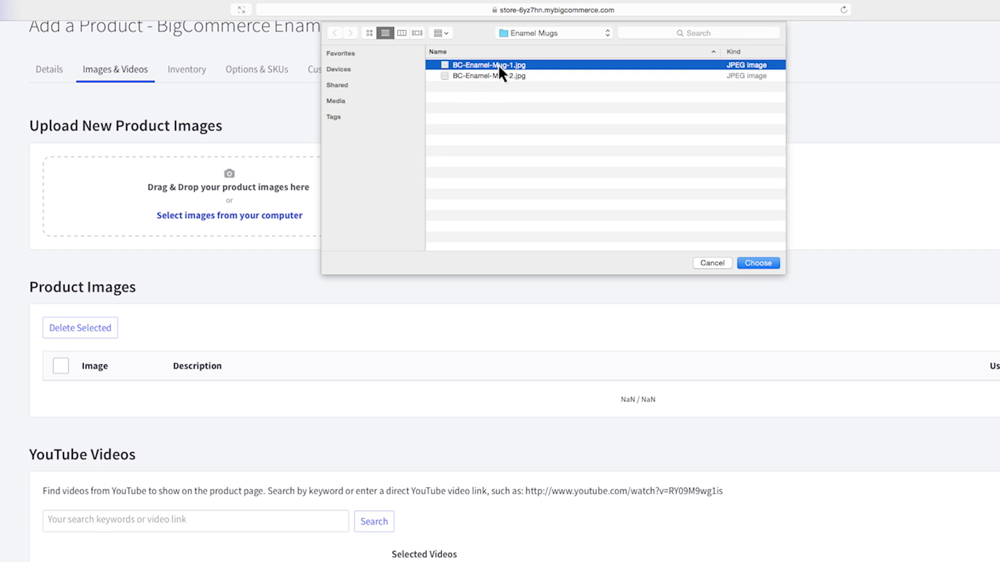
pyautogui.keyDown('shift'); pyautogui.click(497, 76); pyautogui.keyUp('shift')
pyautogui.click(757, 264)
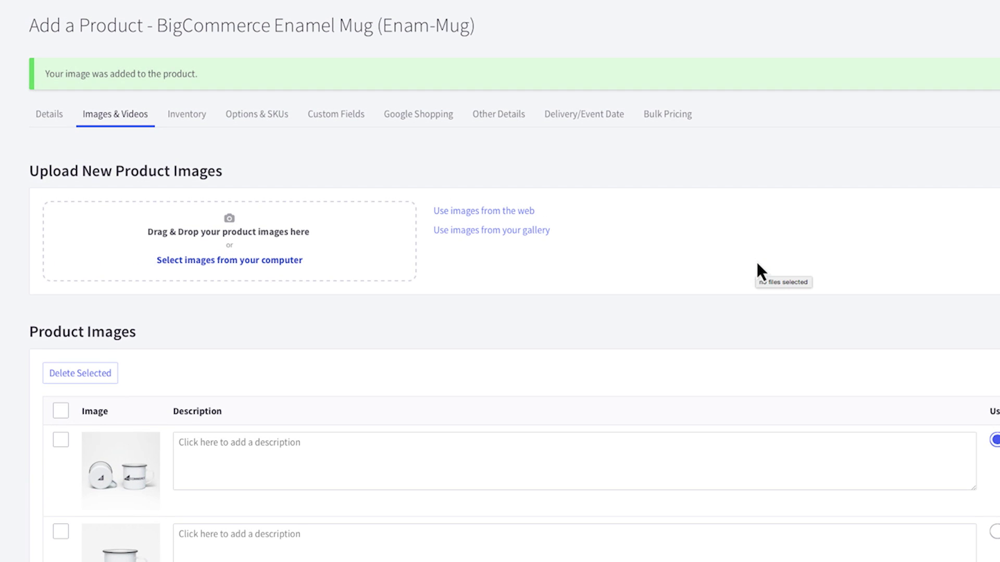
# - Describe the images, make the logo mug image the thumbnail, and move it first
pyautogui.click(765, 414)
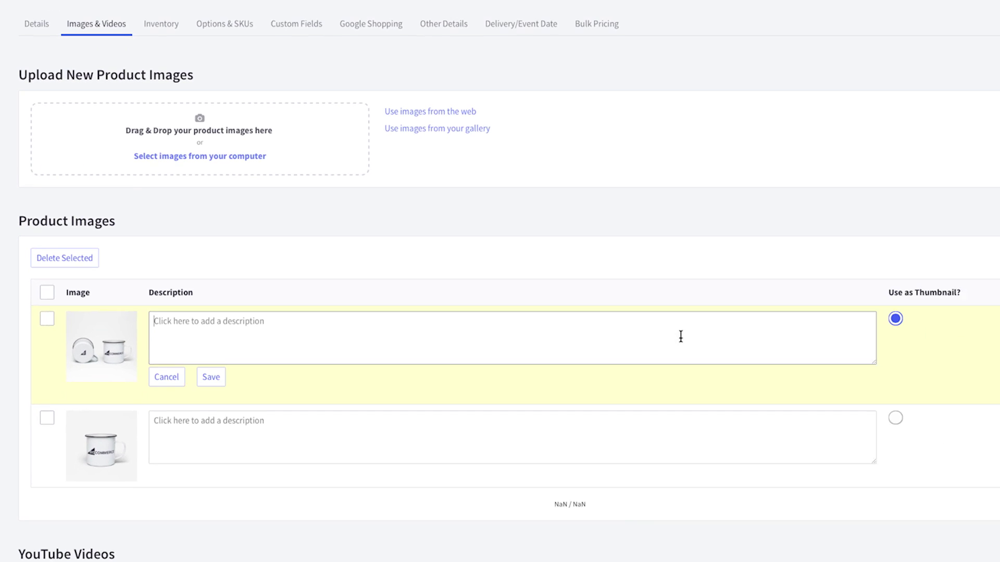
pyautogui.write('Two BigCommerce enamel mugs')
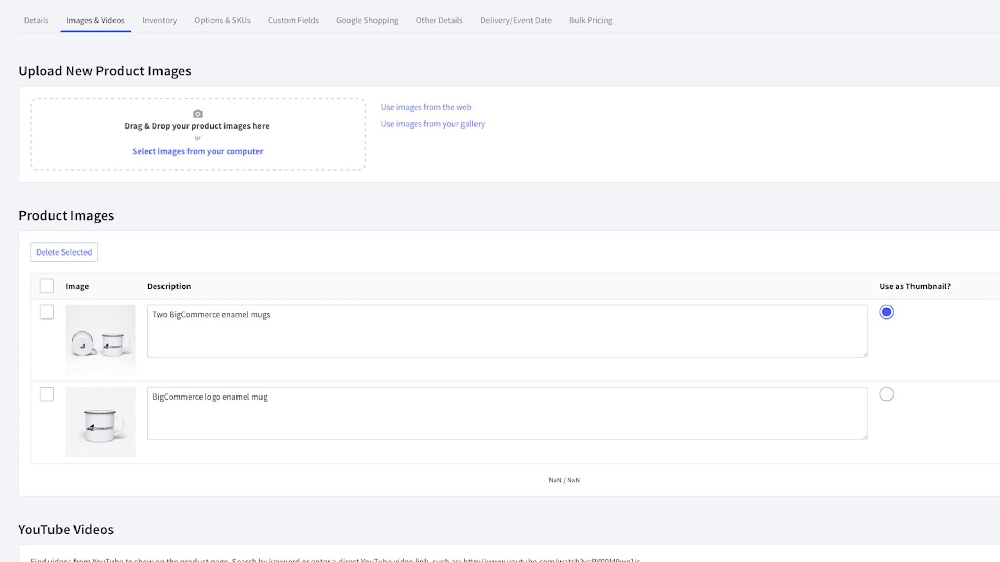
pyautogui.click(756, 394)
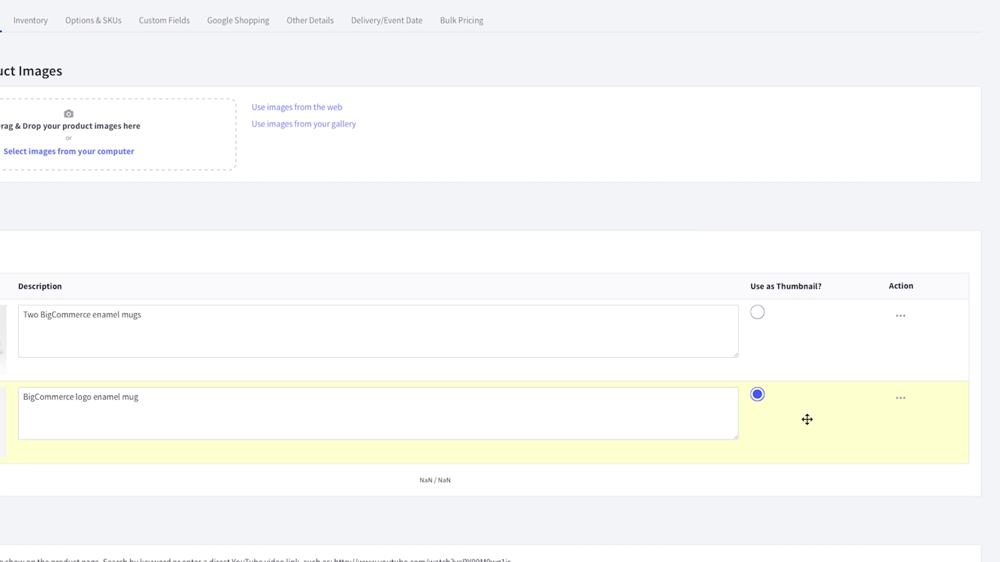
pyautogui.moveTo(806, 419); pyautogui.dragTo(812, 320)
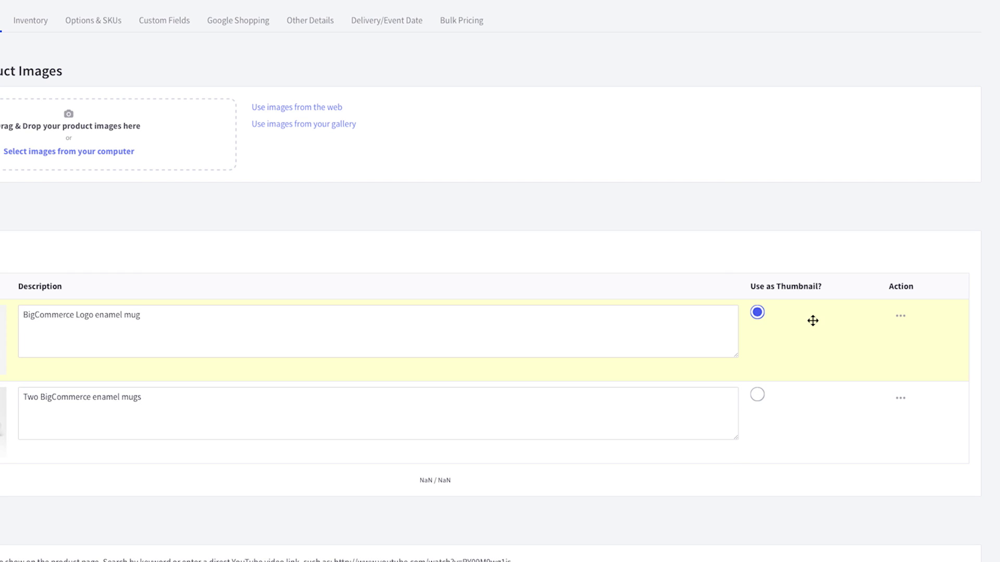
pyautogui.scroll(-5, 859, 196)
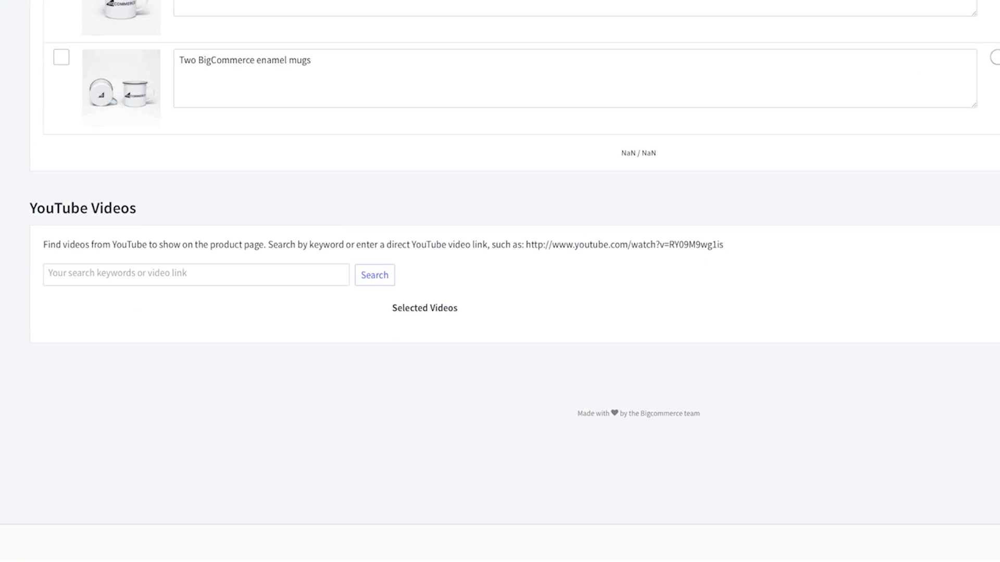
# - Add the EMALCO ENAMELWARE - about us YouTube video and turn on Show Videos
pyautogui.click(252, 279)
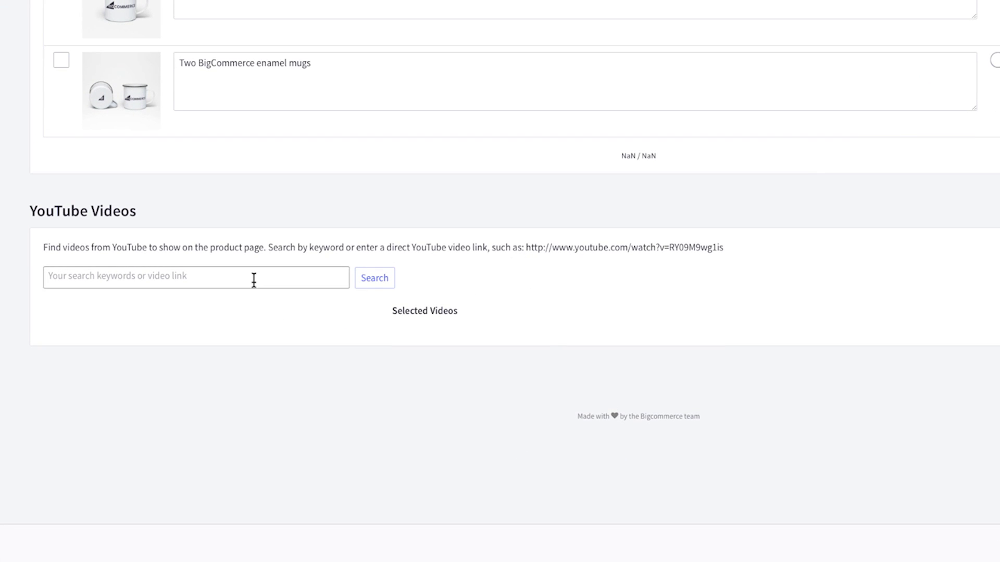
pyautogui.write('https://youtu.be/s8YWV0pGLj4')
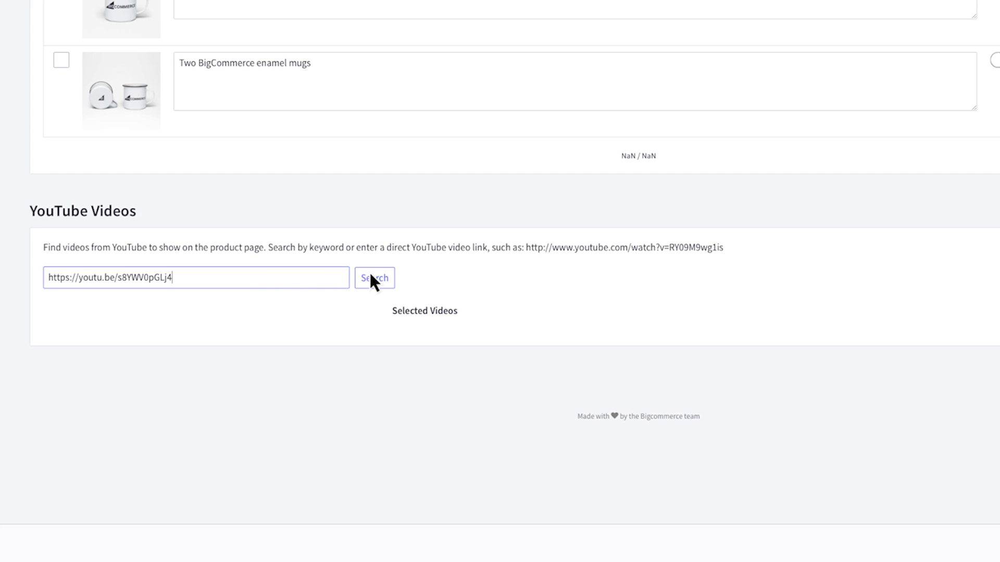
pyautogui.click(370, 274)
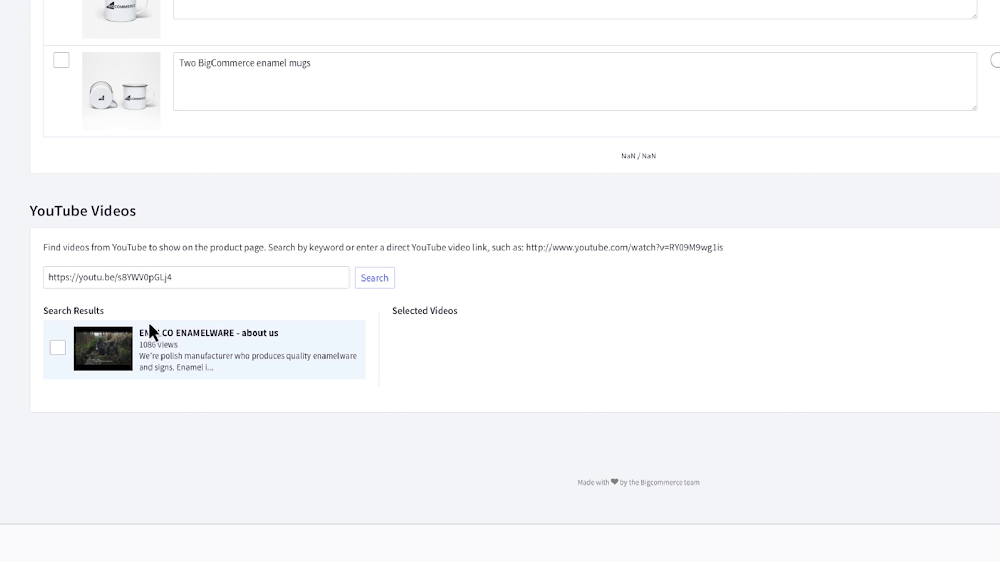
pyautogui.click(58, 348)
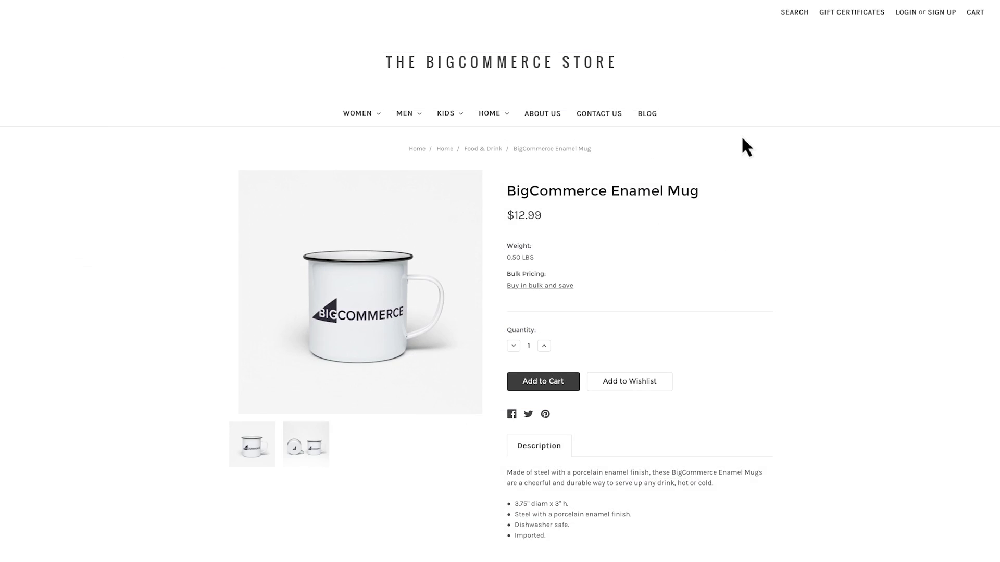
pyautogui.scroll(-7, 742, 138)
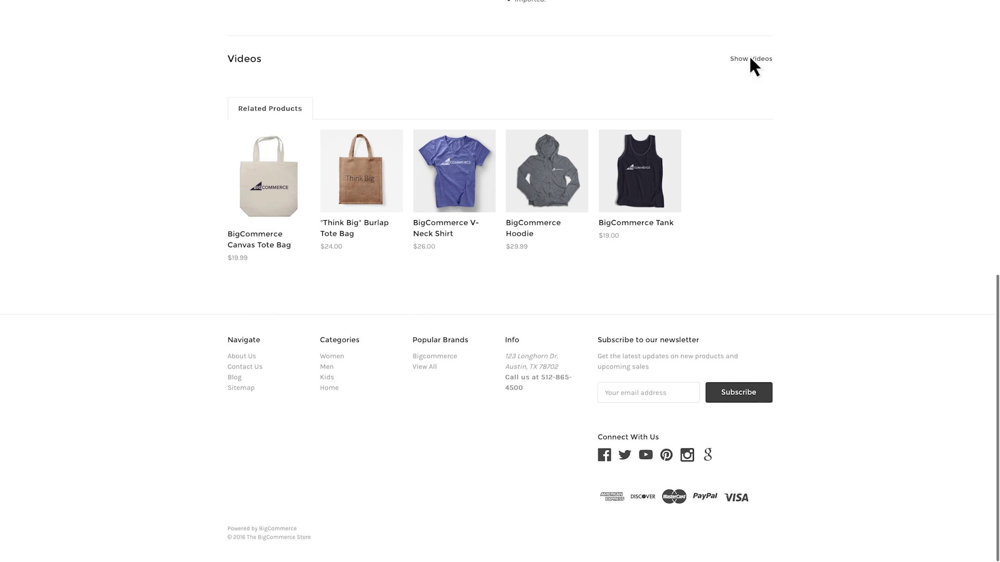
pyautogui.click(750, 59)
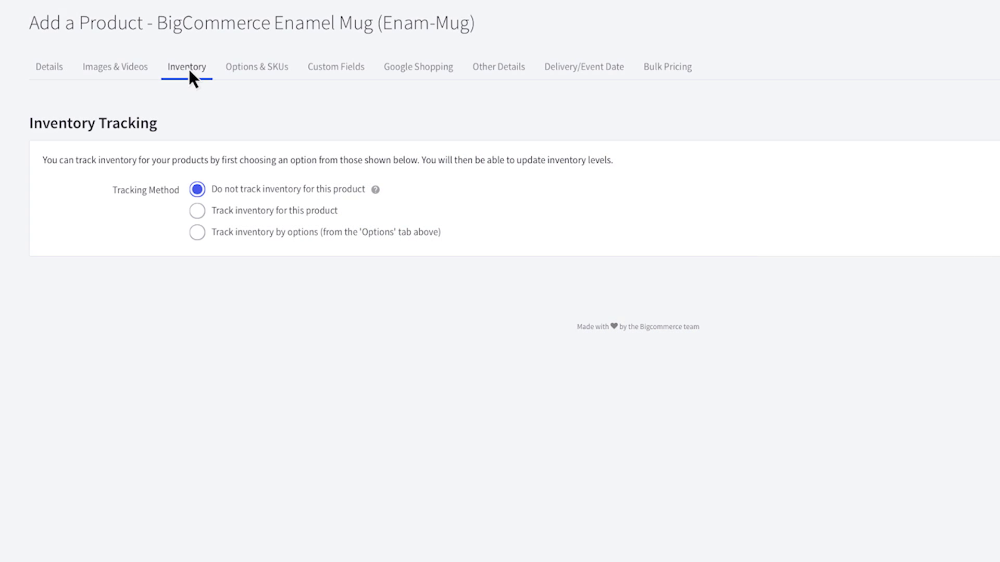
# - Turn on inventory tracking with current stock 25 and low-stock level 5
pyautogui.click(196, 209)
pyautogui.doubleClick(341, 240)
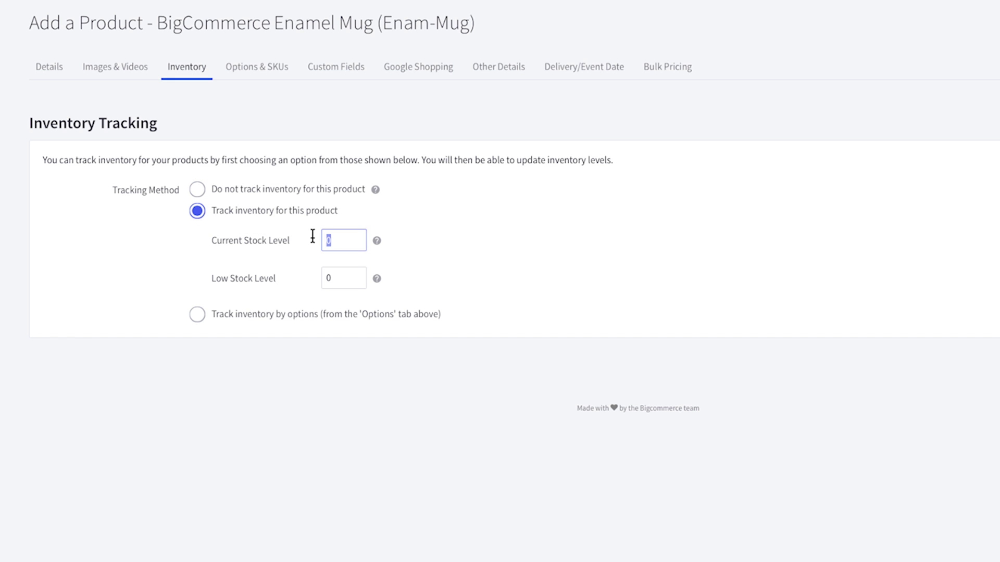
pyautogui.write('25')
pyautogui.doubleClick(343, 278)
pyautogui.write('5')
pyautogui.click(289, 209)
pyautogui.click(260, 69)
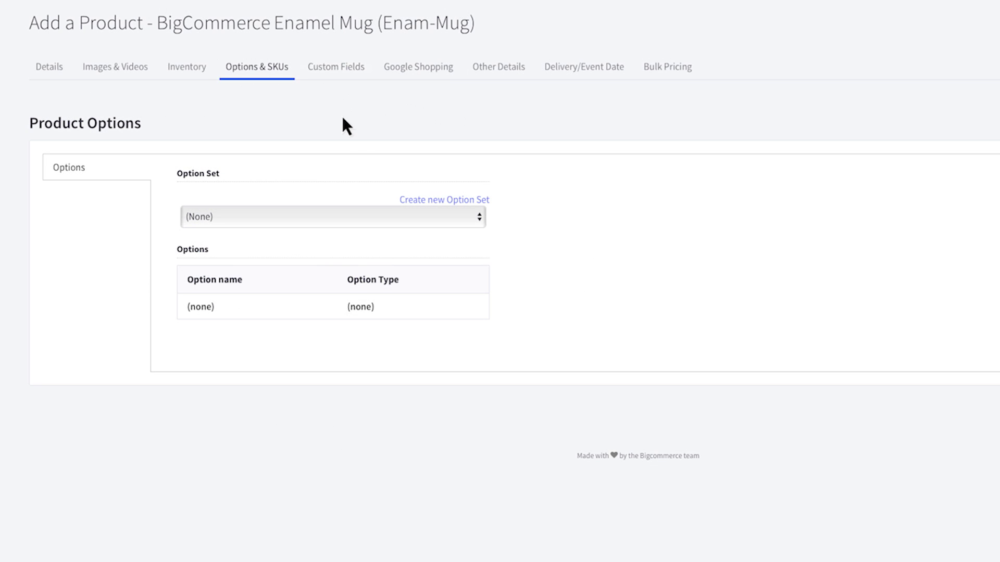
# - Leave the mug's Option Set at (None)
pyautogui.click(460, 218)
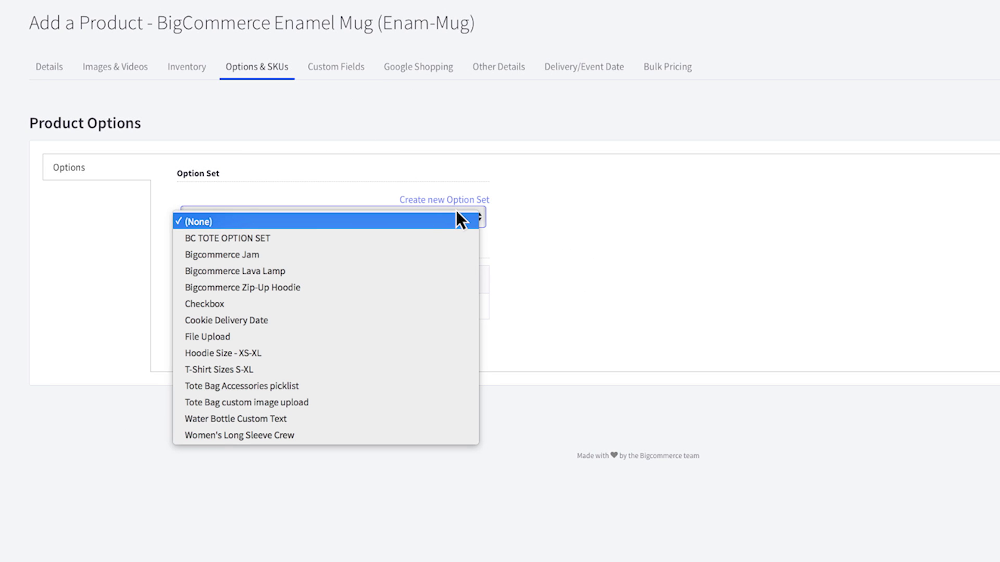
pyautogui.click(459, 217)
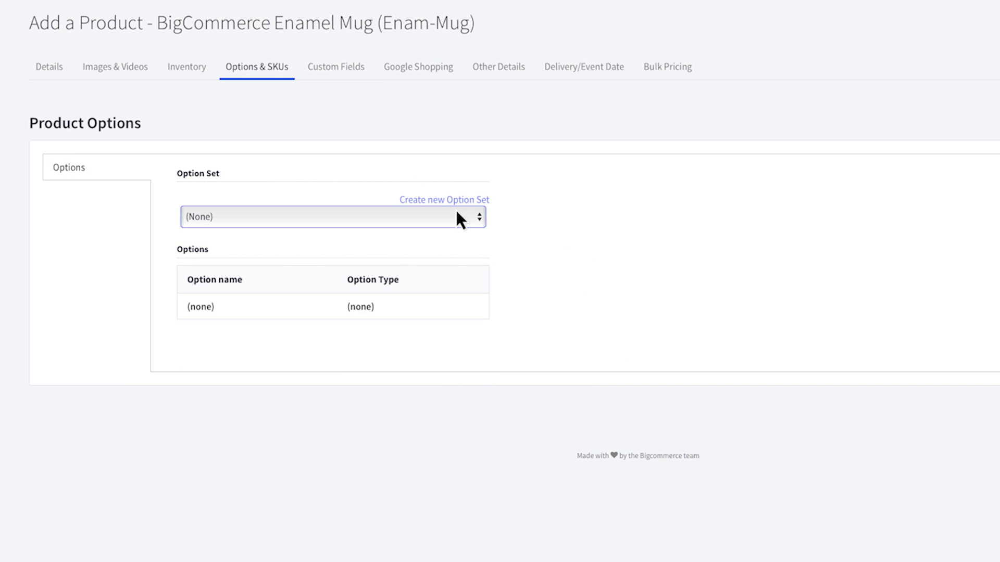
pyautogui.click(332, 67)
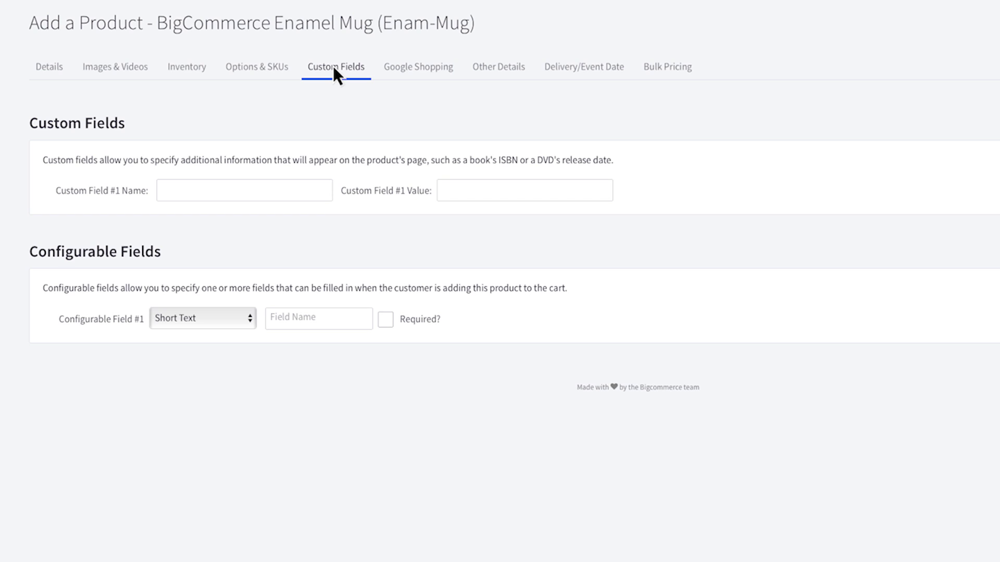
# - Skip custom fields and show the mug's Google Shopping settings, left disabled
pyautogui.click(420, 66)
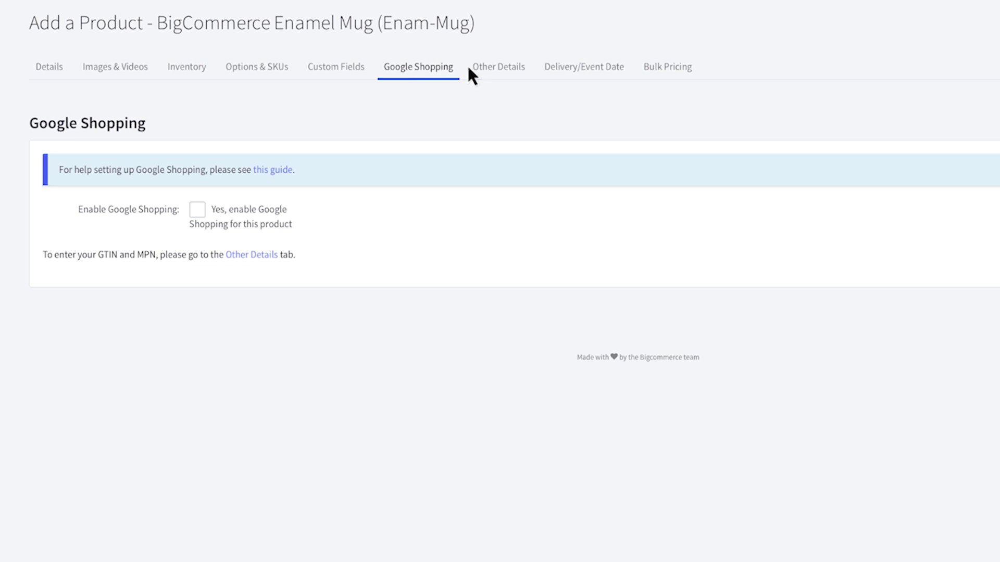
# - Create the new brand 'Emalco' under Other Details and assign it to the mug
pyautogui.click(503, 67)
pyautogui.click(430, 241)
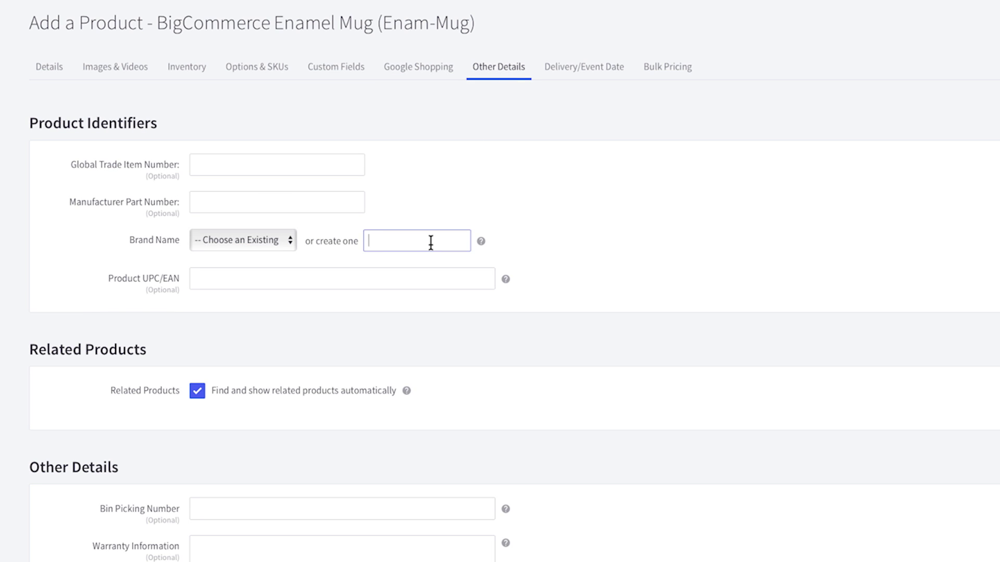
pyautogui.write('Emalco')
pyautogui.click(508, 241)
pyautogui.scroll(-4, 507, 247)
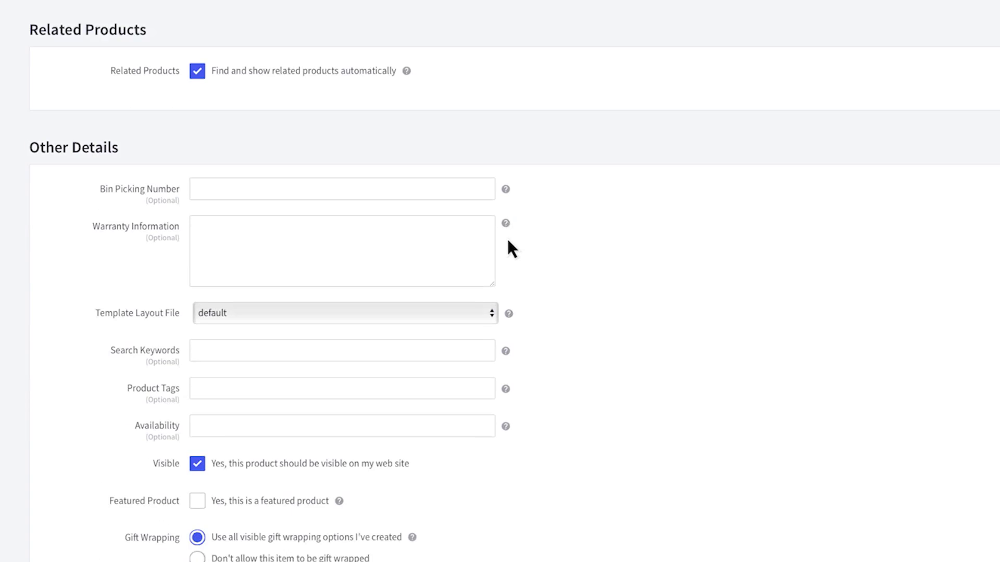
pyautogui.scroll(-1, 507, 248)
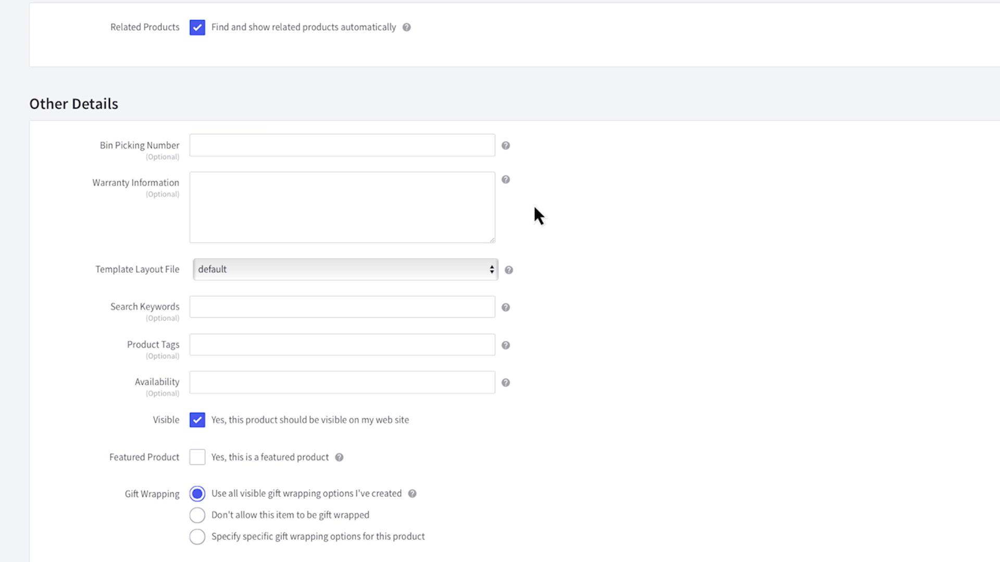
pyautogui.scroll(-5, 534, 215)
pyautogui.scroll(-3, 533, 215)
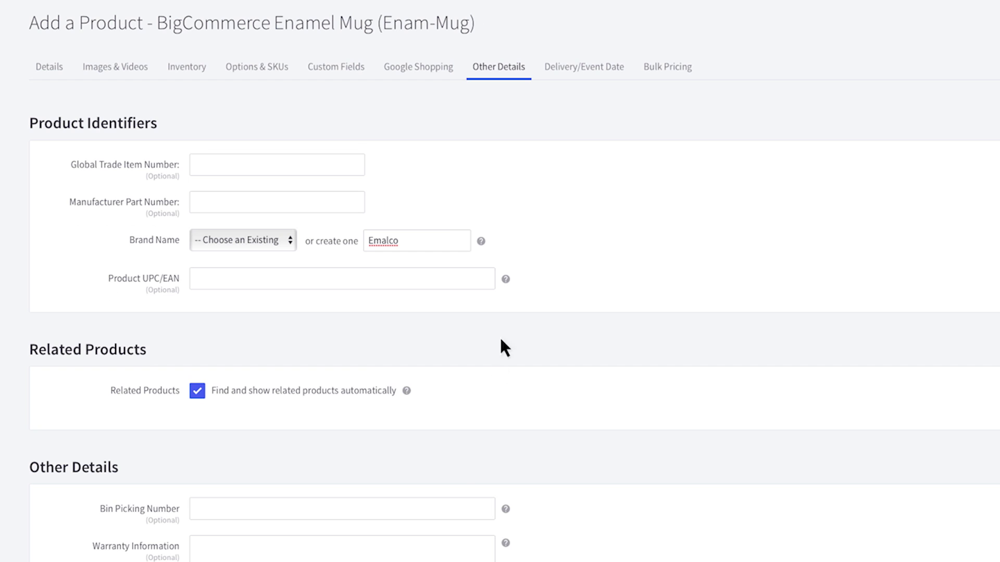
# - Toggle 'Date Required to Purchase?' on and off under Delivery/Event Date, leaving it off
pyautogui.click(584, 67)
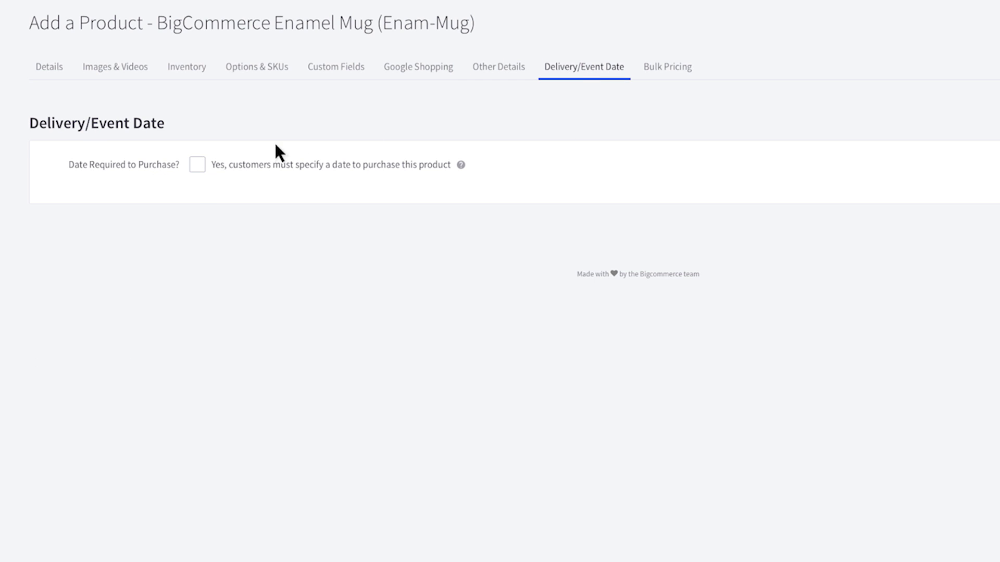
pyautogui.click(196, 165)
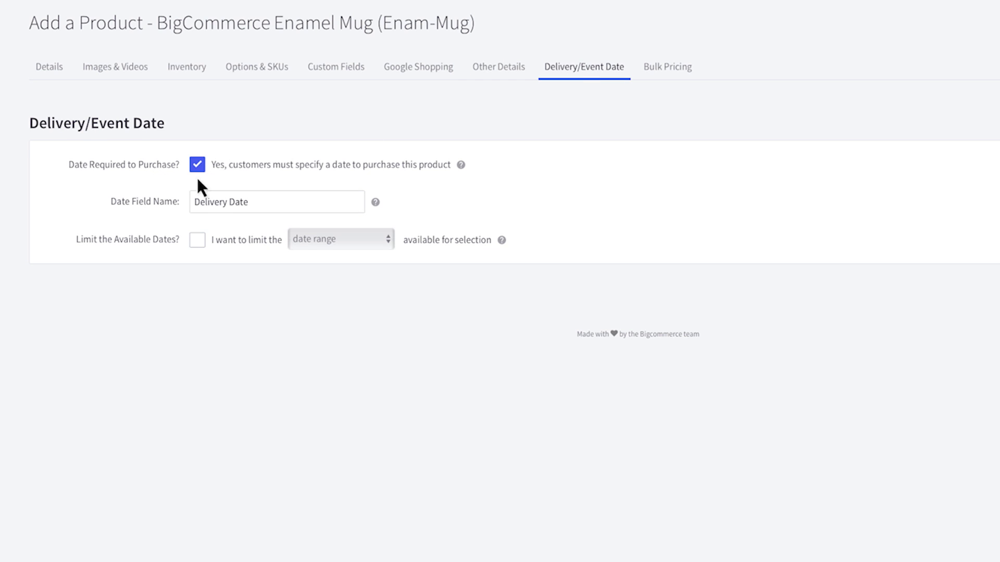
pyautogui.click(197, 240)
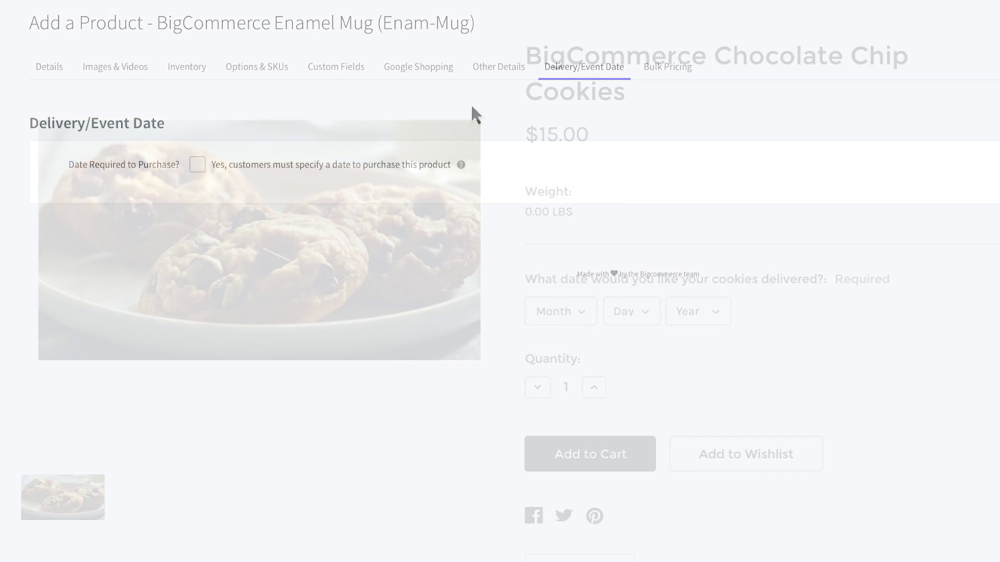
# - Add a 10% bulk discount for 10–20 mugs and preview the storefront's bulk rates
pyautogui.click(668, 66)
pyautogui.click(175, 188)
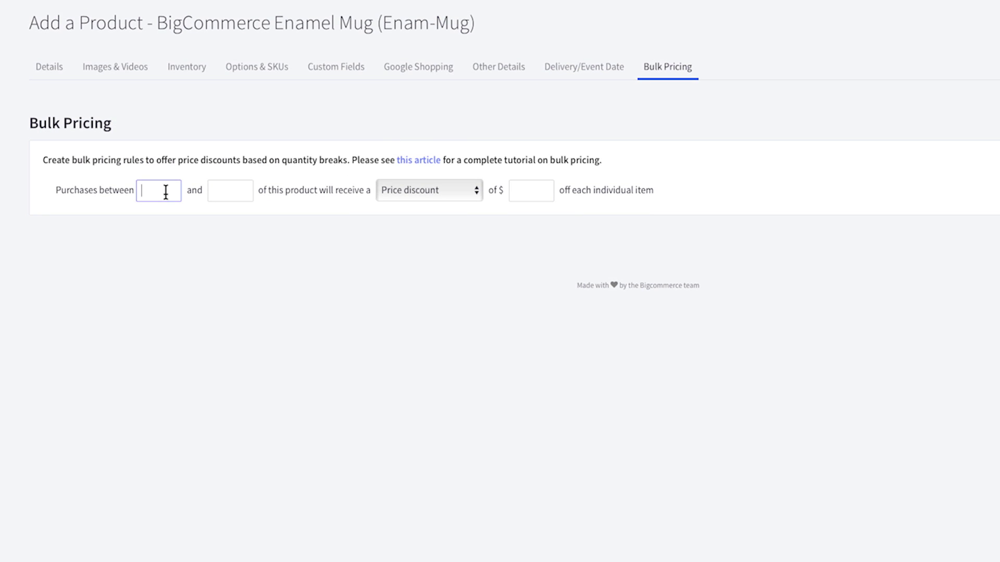
pyautogui.write('10')
pyautogui.press('Tab')
pyautogui.write('20')
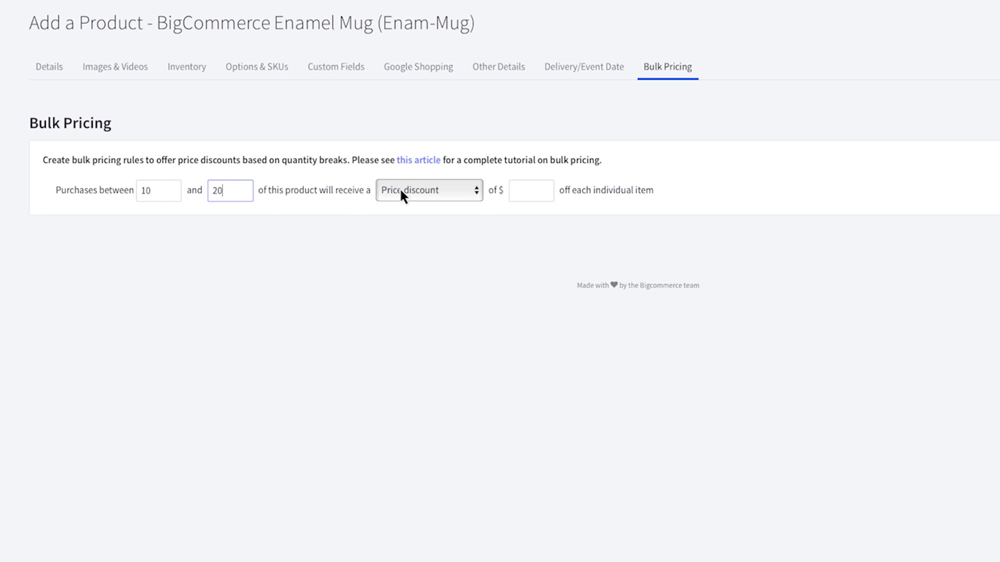
pyautogui.click(399, 188)
pyautogui.click(398, 208)
pyautogui.press('Tab')
pyautogui.write('10')
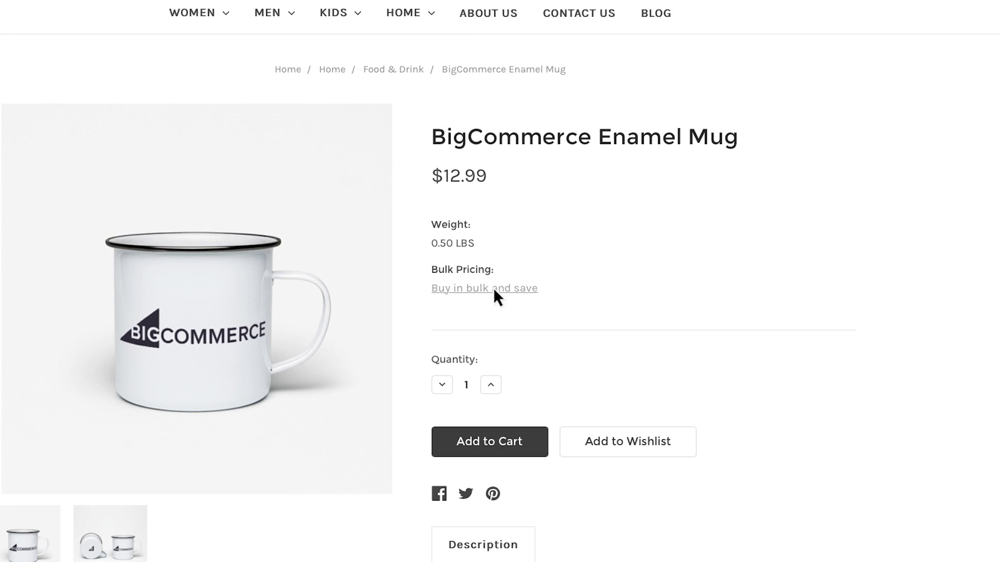
pyautogui.click(492, 288)
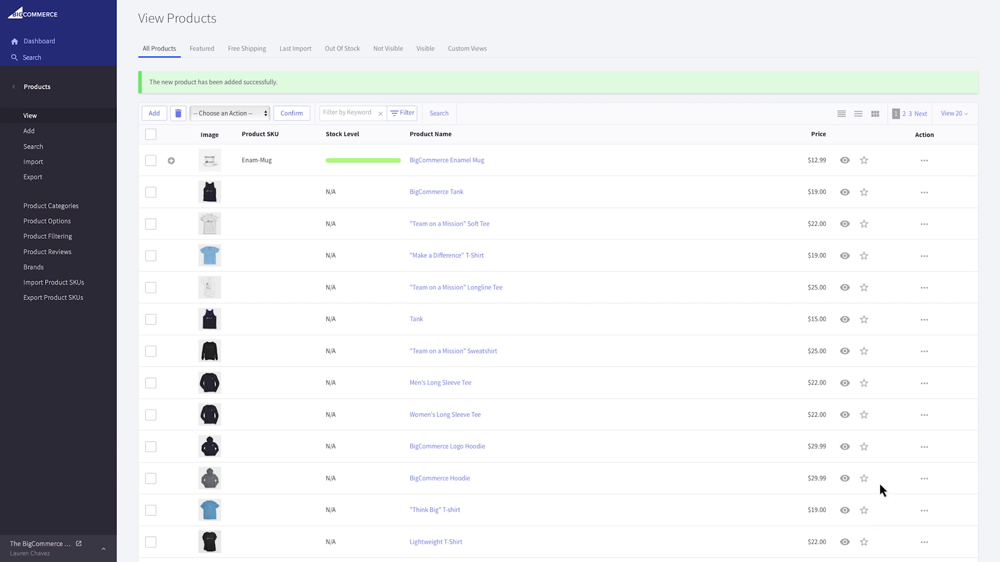
# - Open the Enamel Mug's storefront page from its Action menu in View Products
pyautogui.click(924, 160)
pyautogui.click(930, 176)
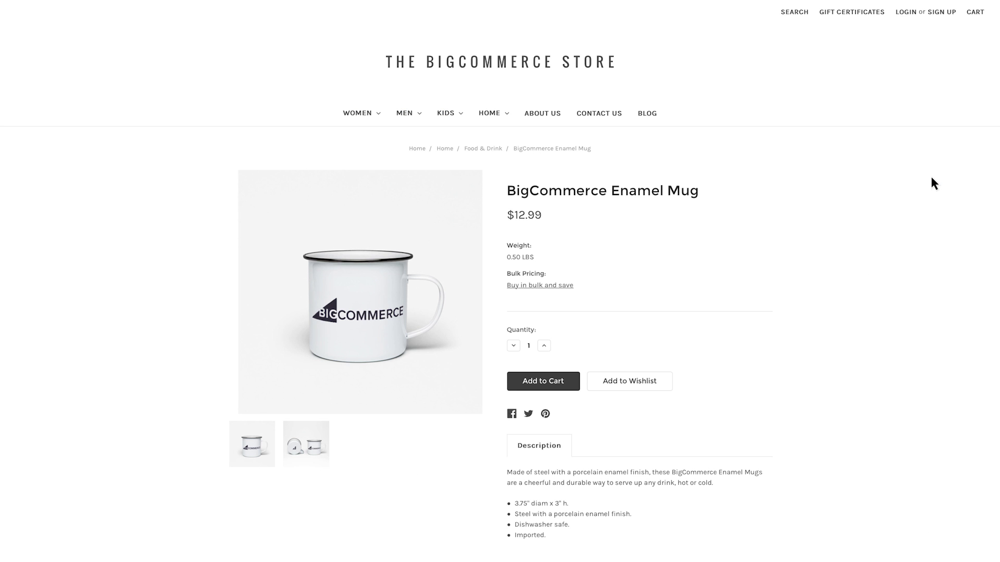